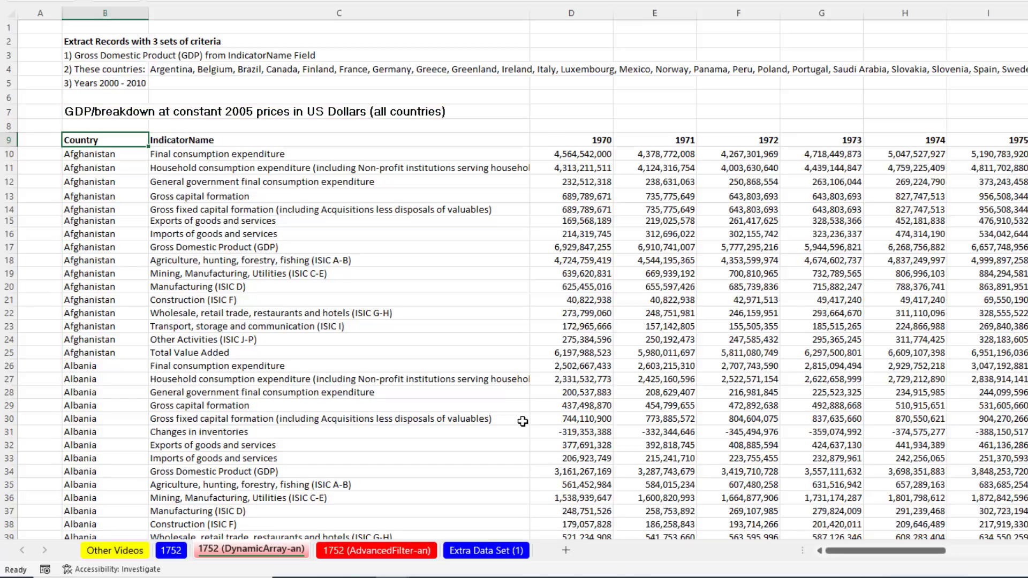
Check how far the GDP source table extends down its rows and across its year columns.
key("ctrl+Down")
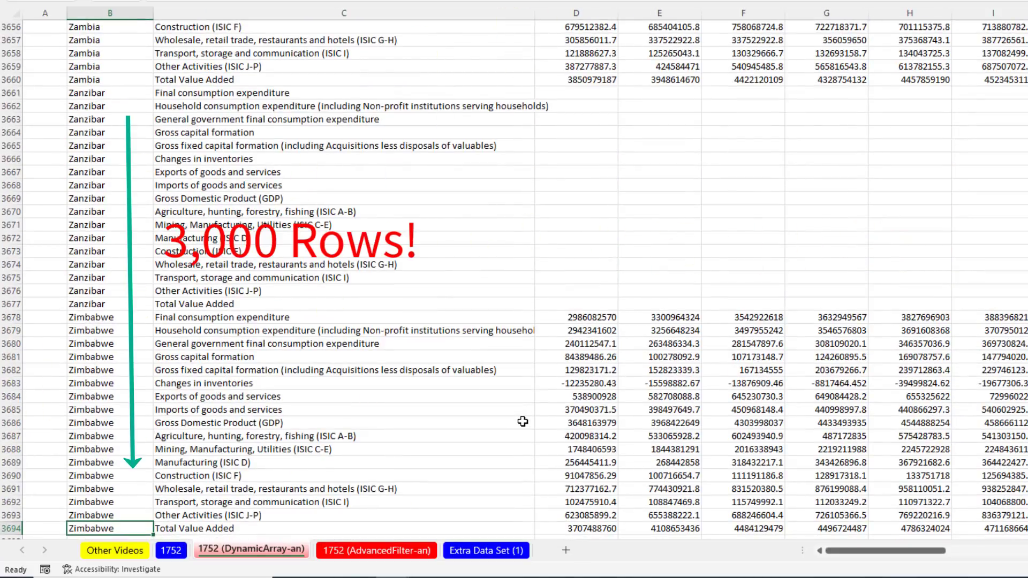
key("ctrl+Up")
key("ctrl+Right")
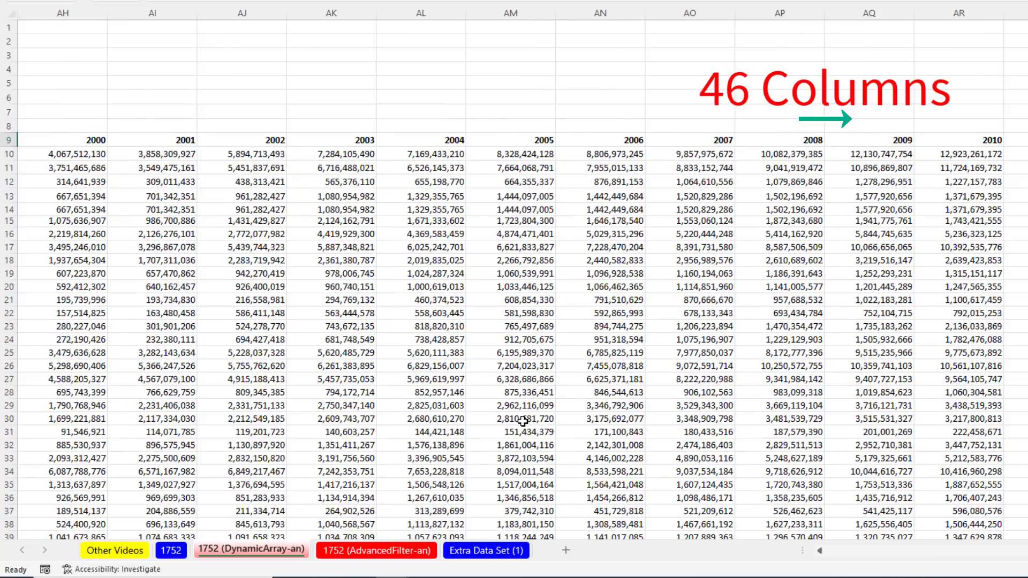
key("ctrl+Left")
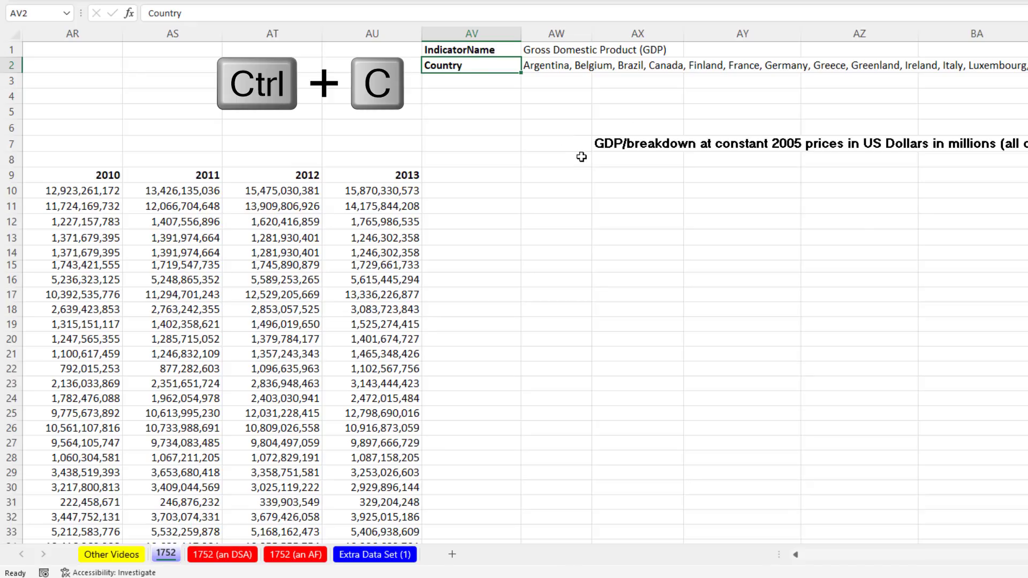
Copy the Country label from AV2 into AX9 as the first header of the extract area.
key("ctrl+c")
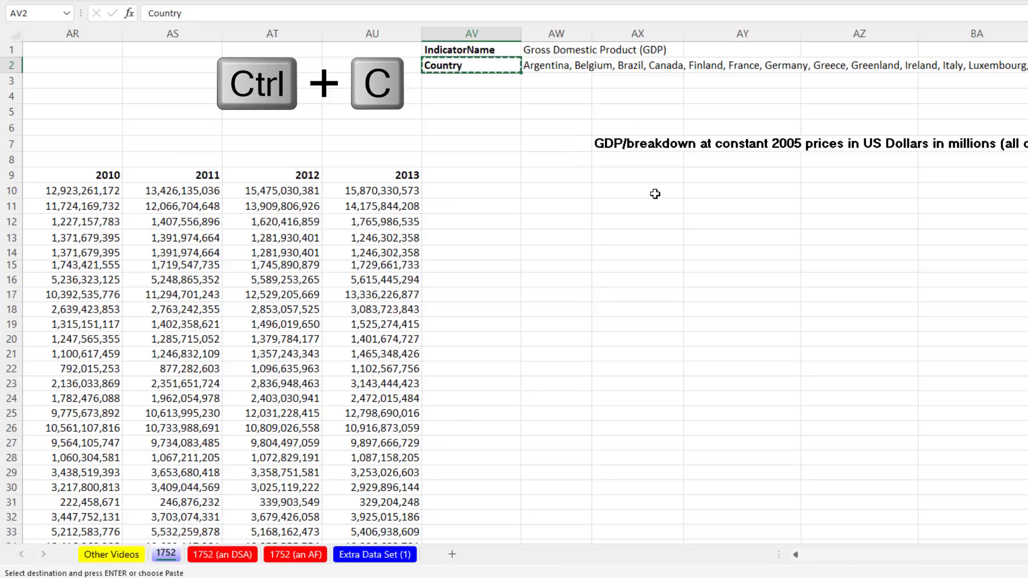
left_click(632, 173)
key("ctrl+v")
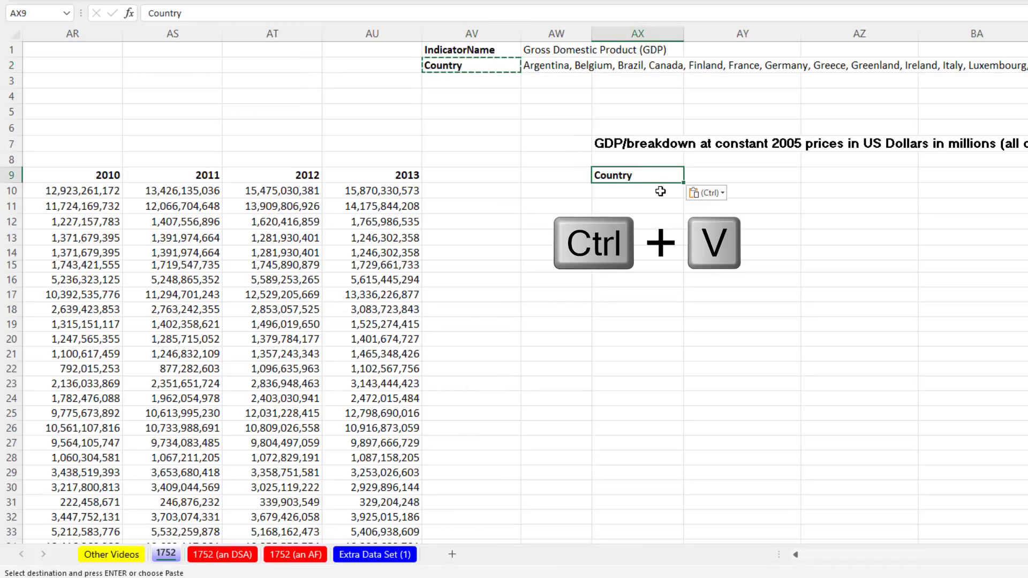
Enter 2000 in AY9 and fill the year headers across to 2010 in BI9.
left_click(708, 172)
type("2000")
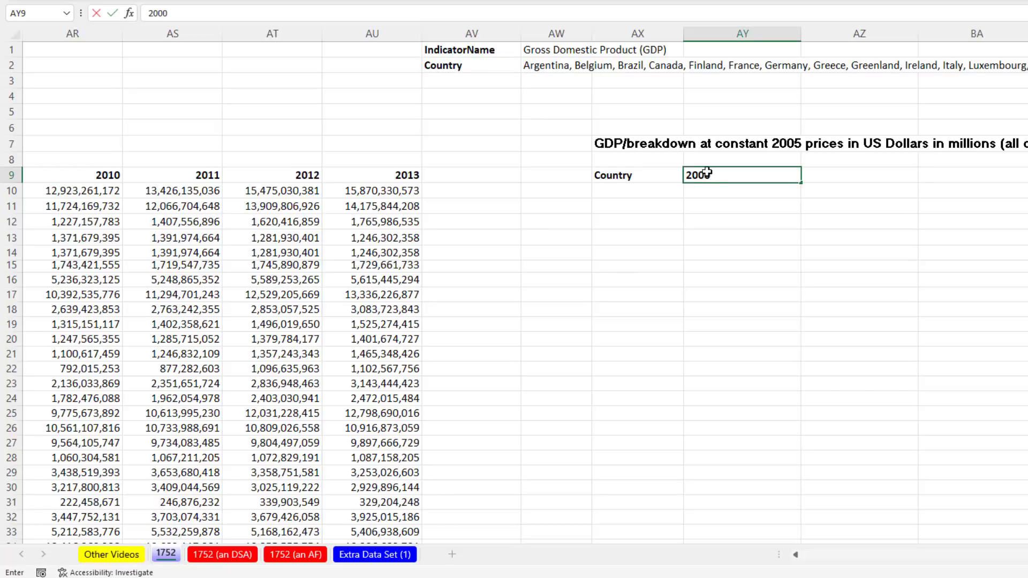
key("ctrl+Return")
left_click_drag(715, 174, 721, 188)
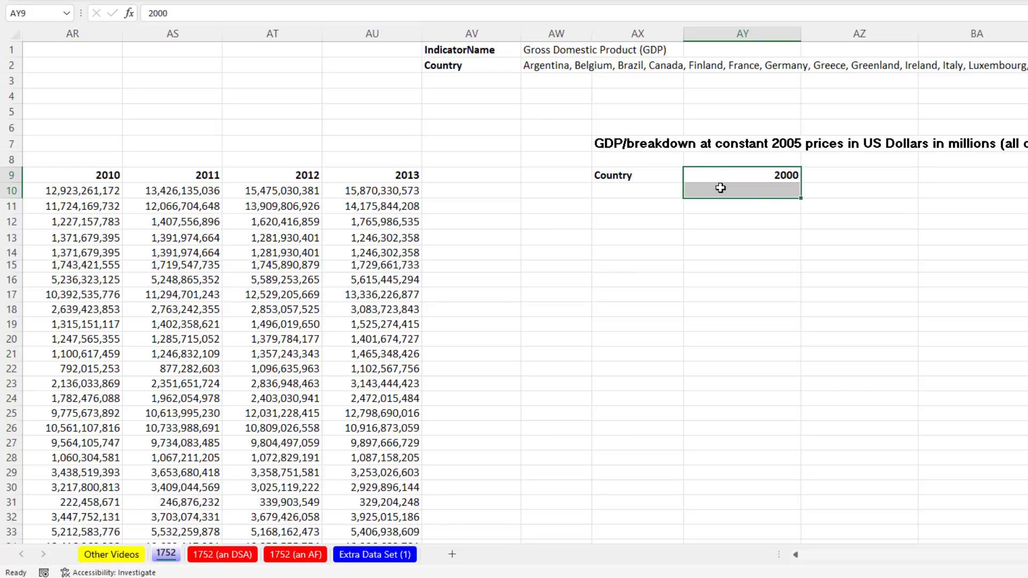
left_click_drag(801, 198, 984, 207)
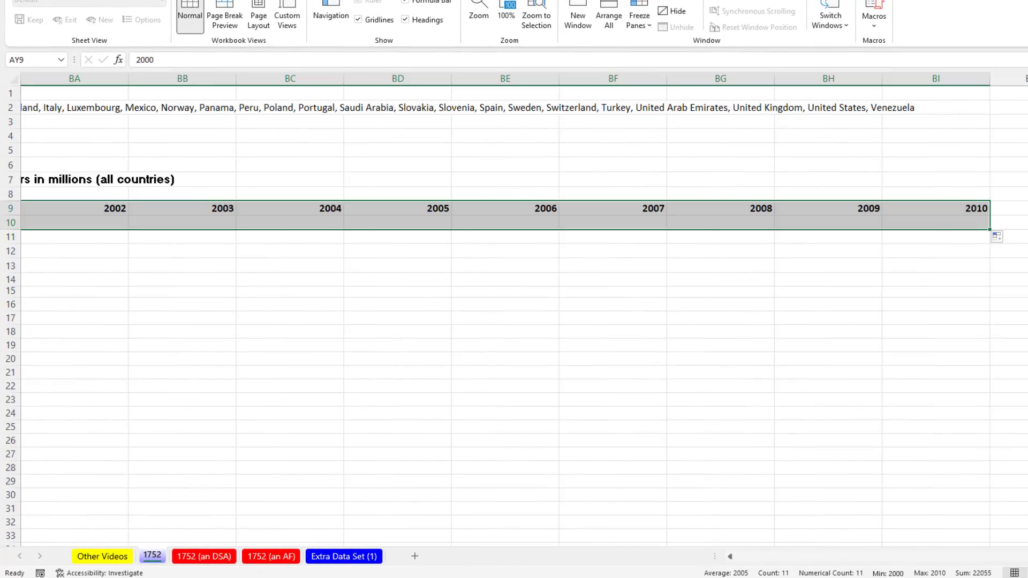
Start a FILTER formula in AX10 with the full data range B10:AU3694 as its array.
key("Down")
key("Left")
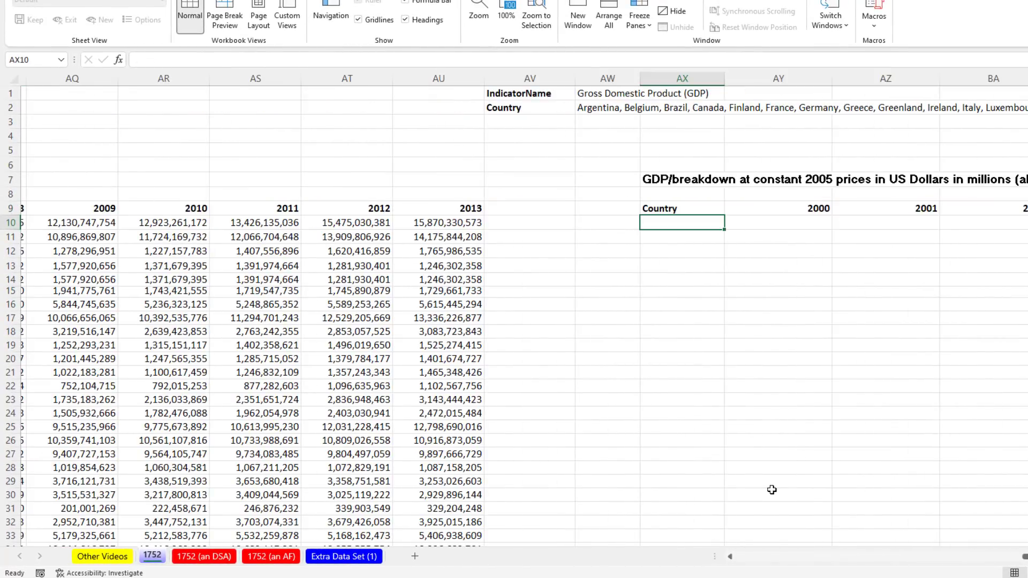
type("=FILTER(")
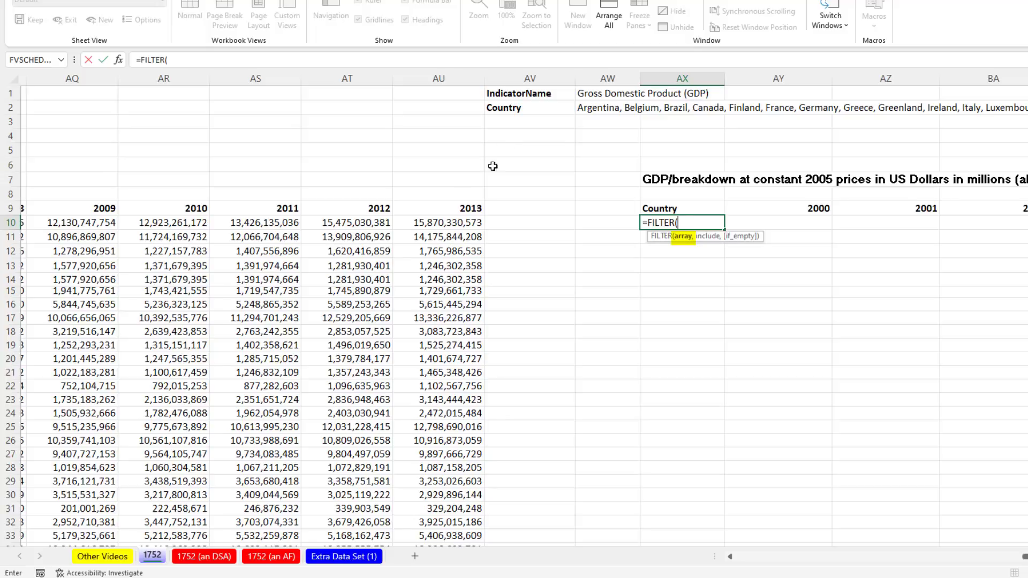
left_click(437, 208)
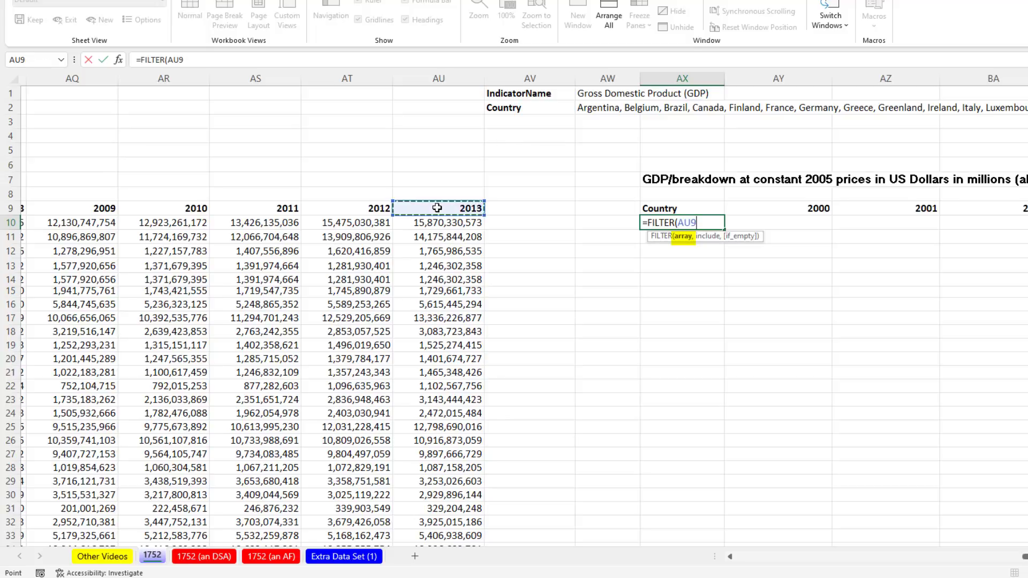
key("ctrl+Left")
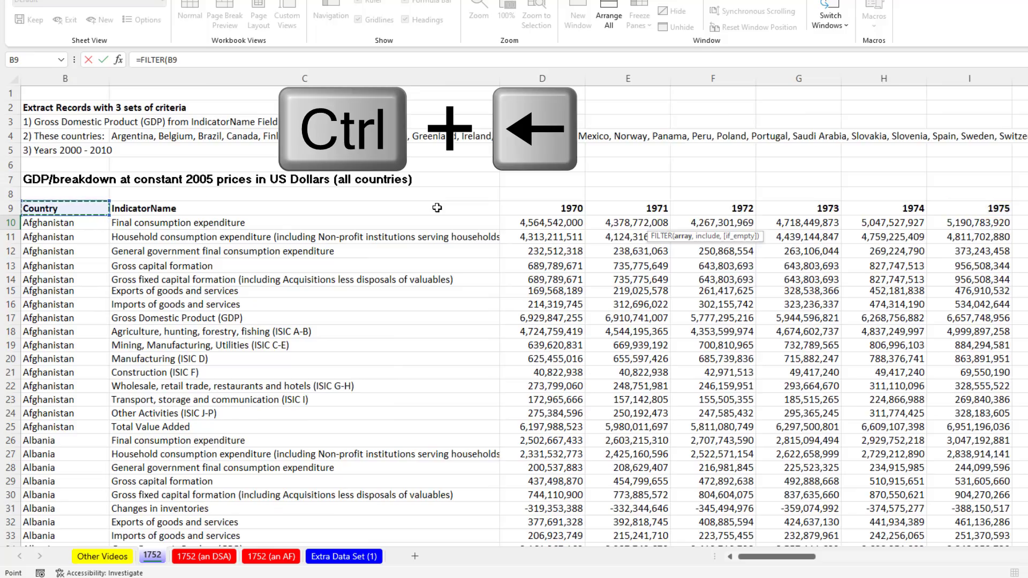
key("Down")
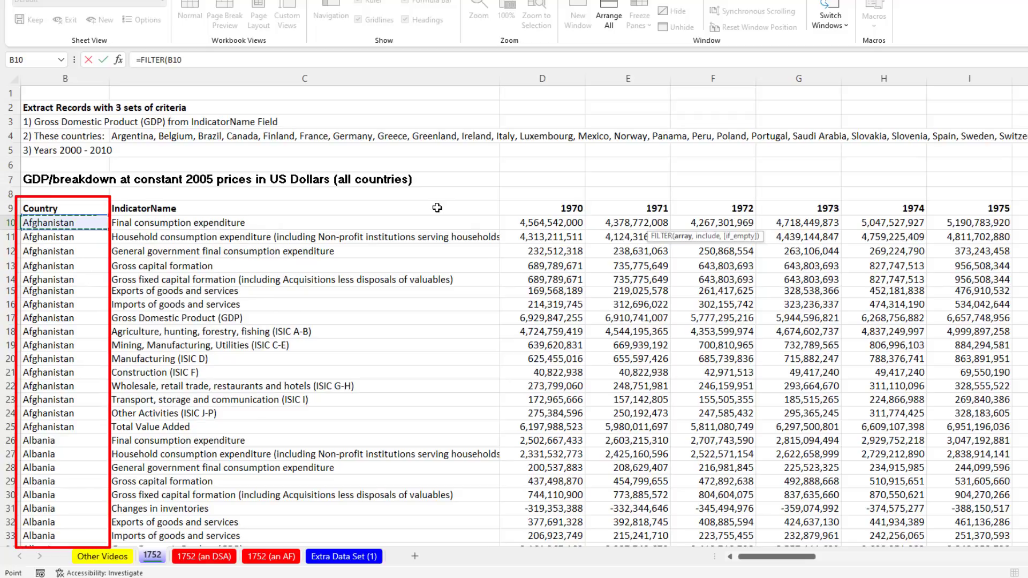
key("ctrl+shift+Down")
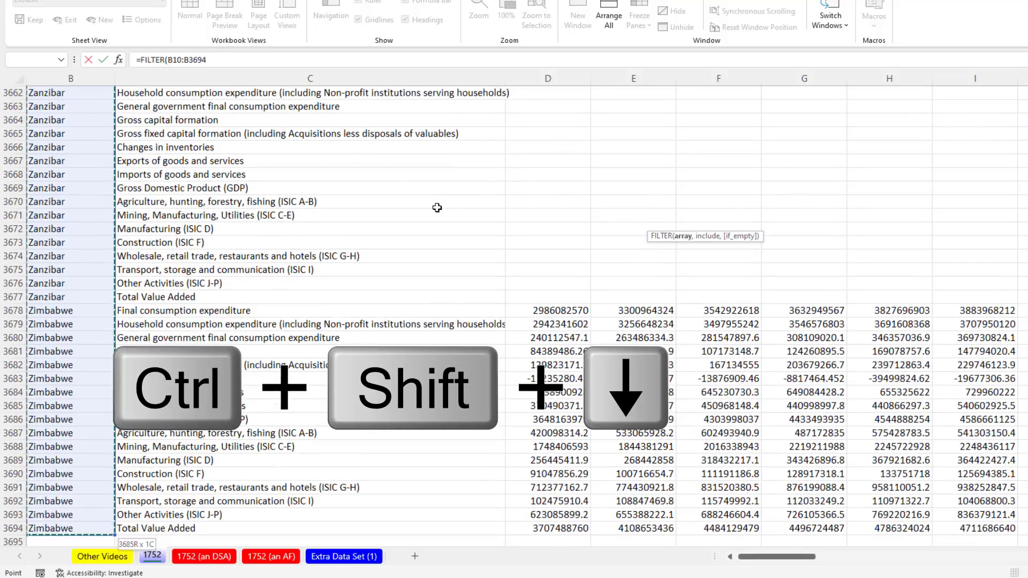
key("ctrl+shift+Right")
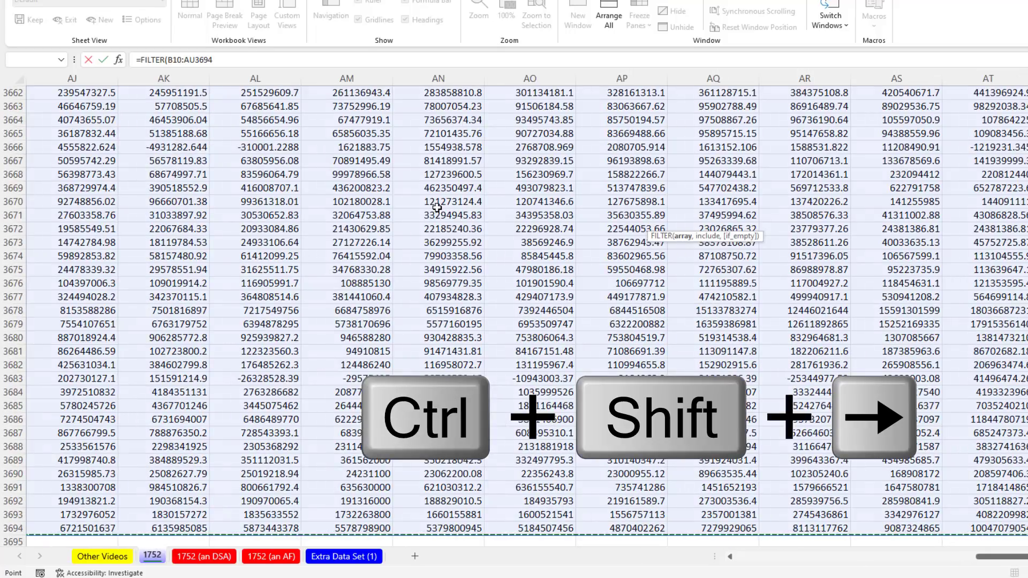
key("ctrl+BackSpace")
key("ctrl+BackSpace")
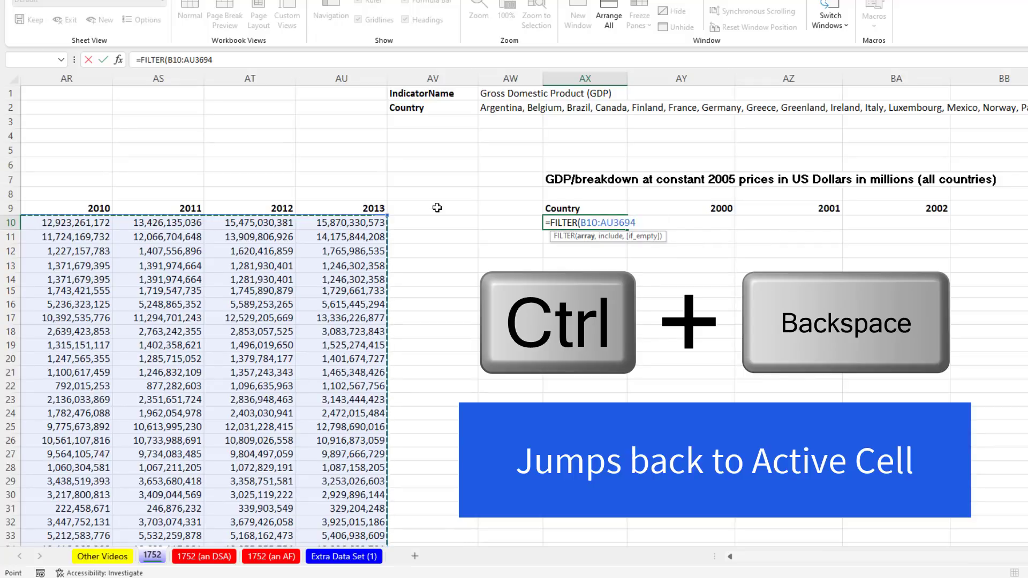
type(",")
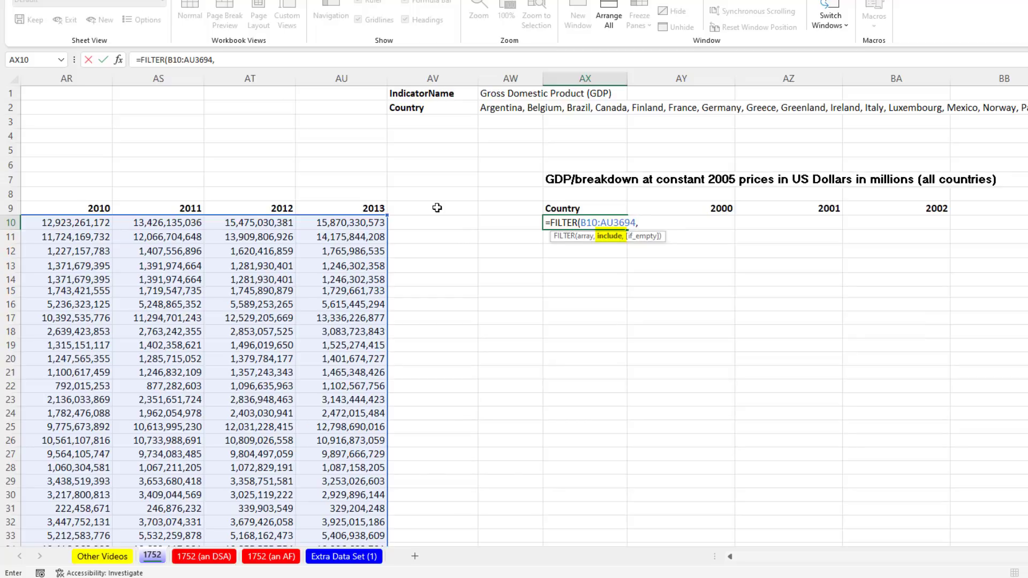
Complete the FILTER formula with the include condition (C10:C3694=AW1) and enter it.
type("(")
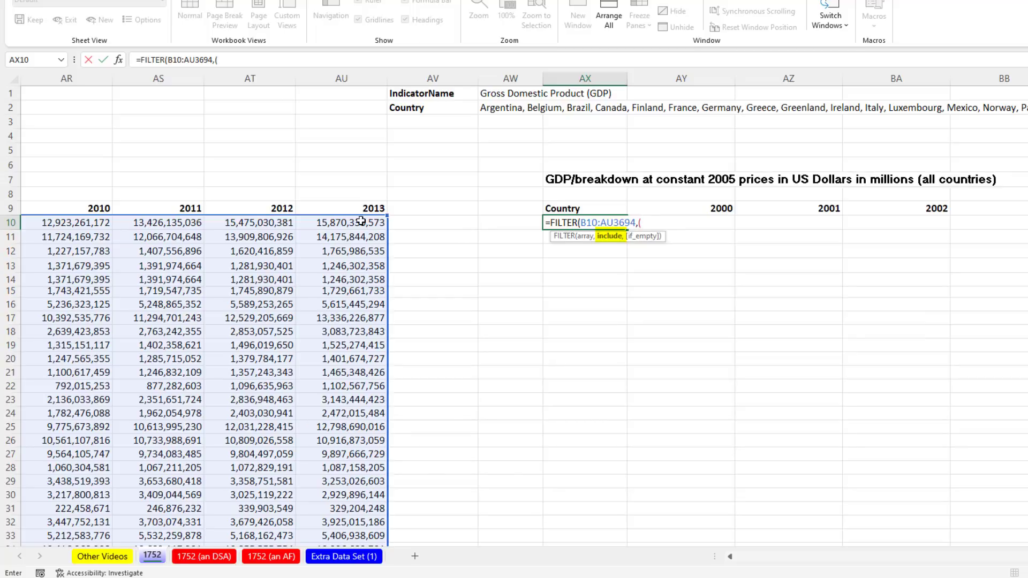
left_click(361, 213)
key("ctrl+Left")
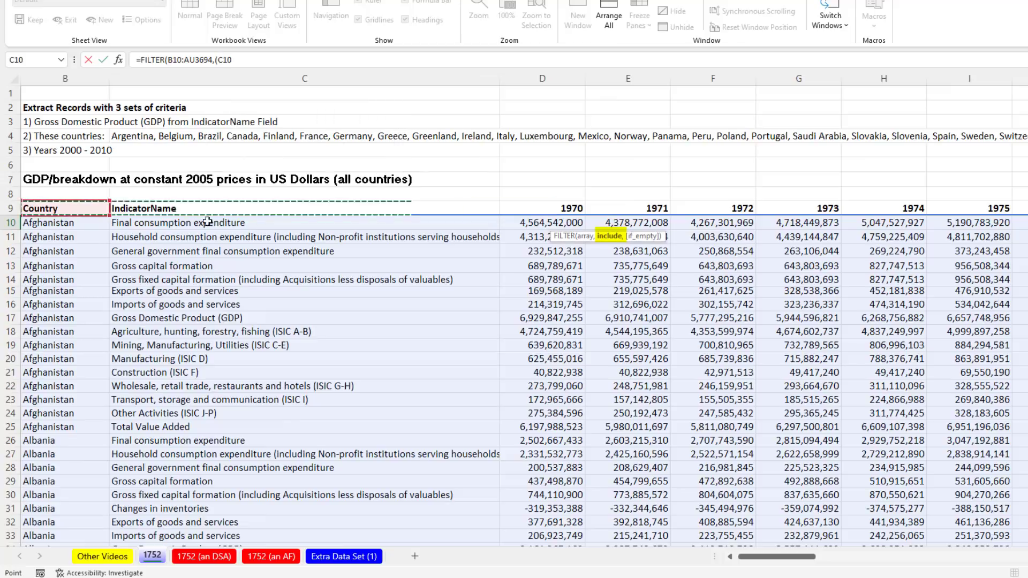
left_click(162, 224)
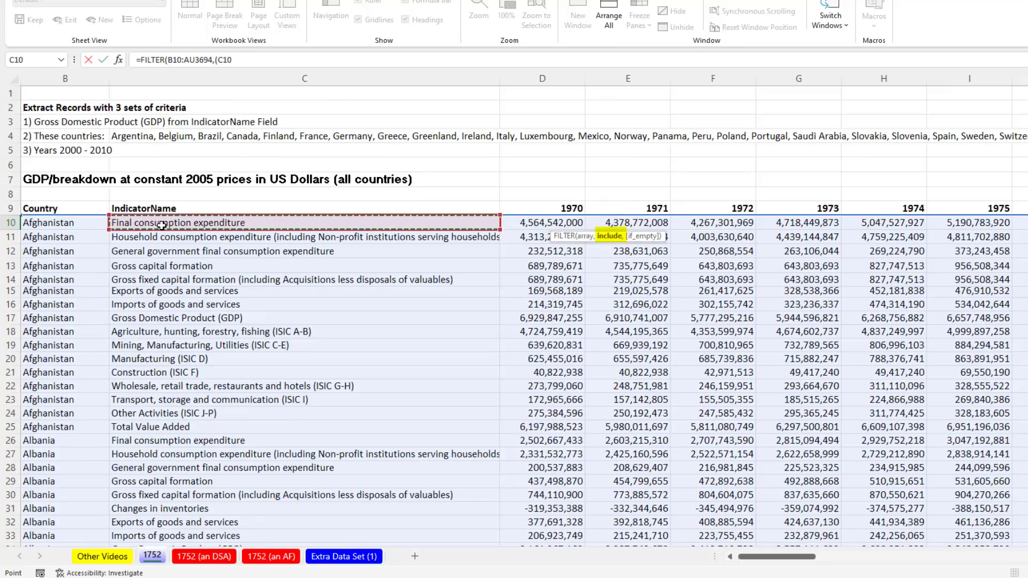
key("ctrl+shift+Down")
key("ctrl+BackSpace")
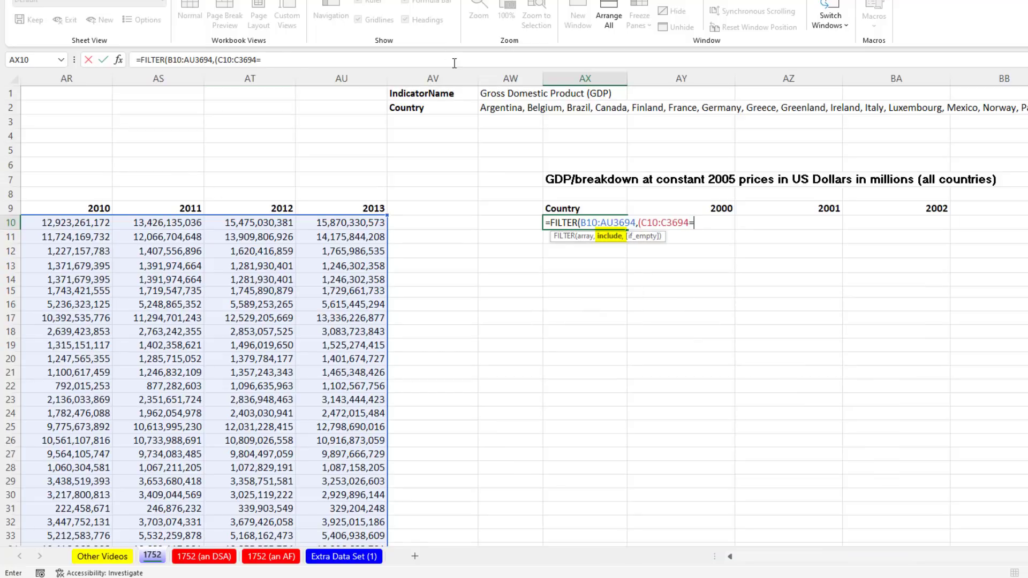
type("=")
left_click(493, 95)
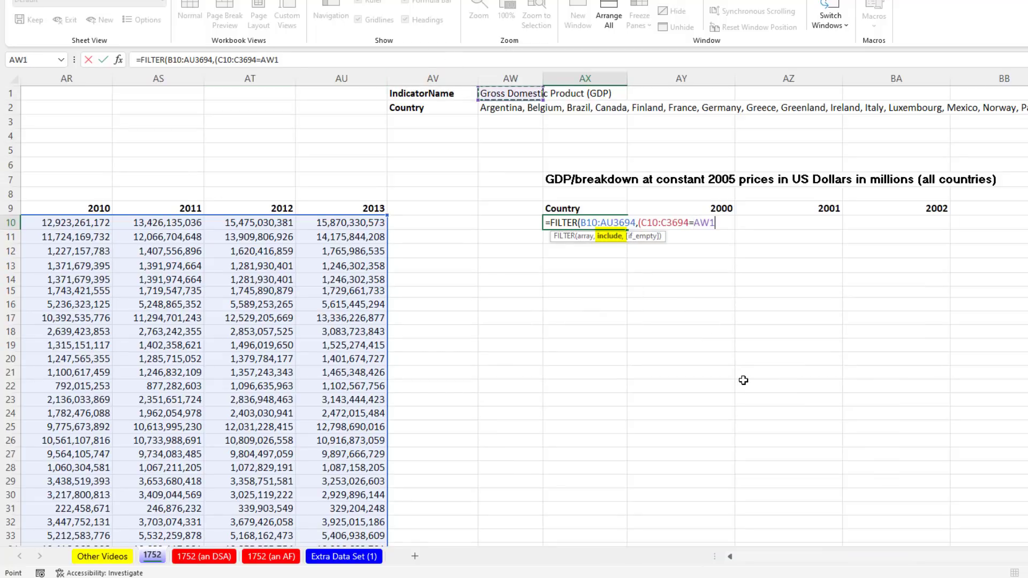
type(")")
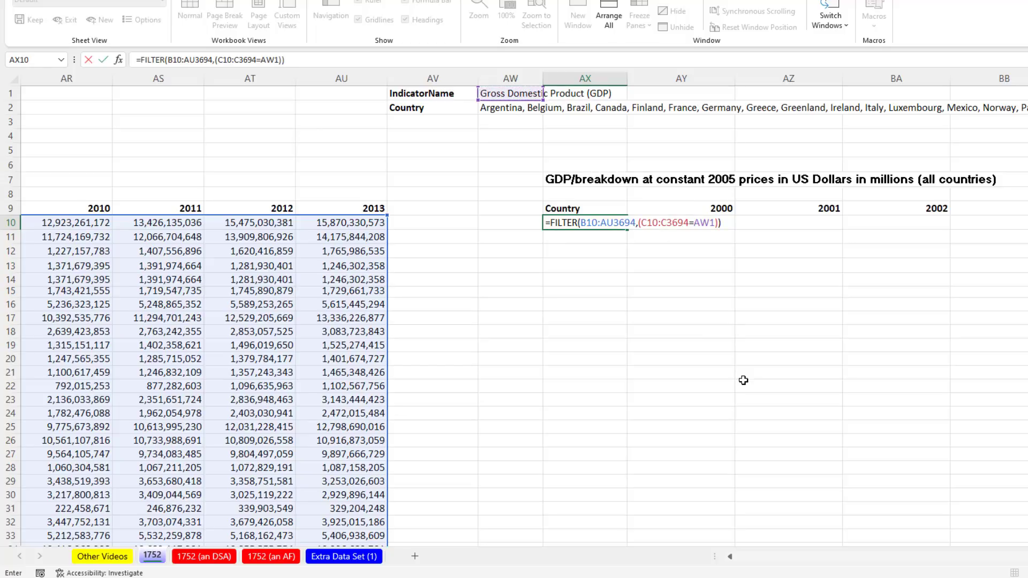
key("Return")
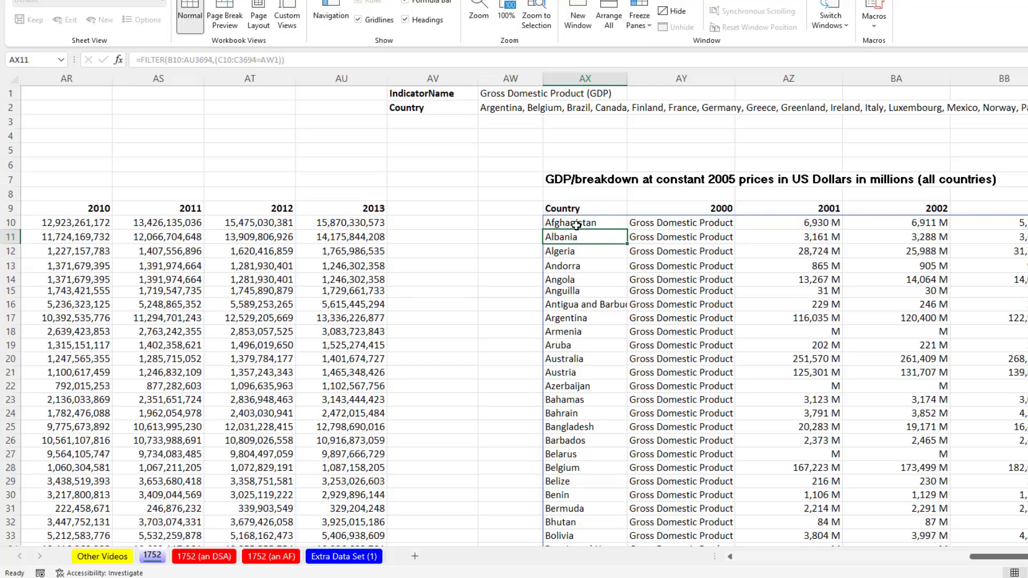
Examine the country list in AW2, the FILTER formula in AX10 and its spilled cells.
double_click(500, 107)
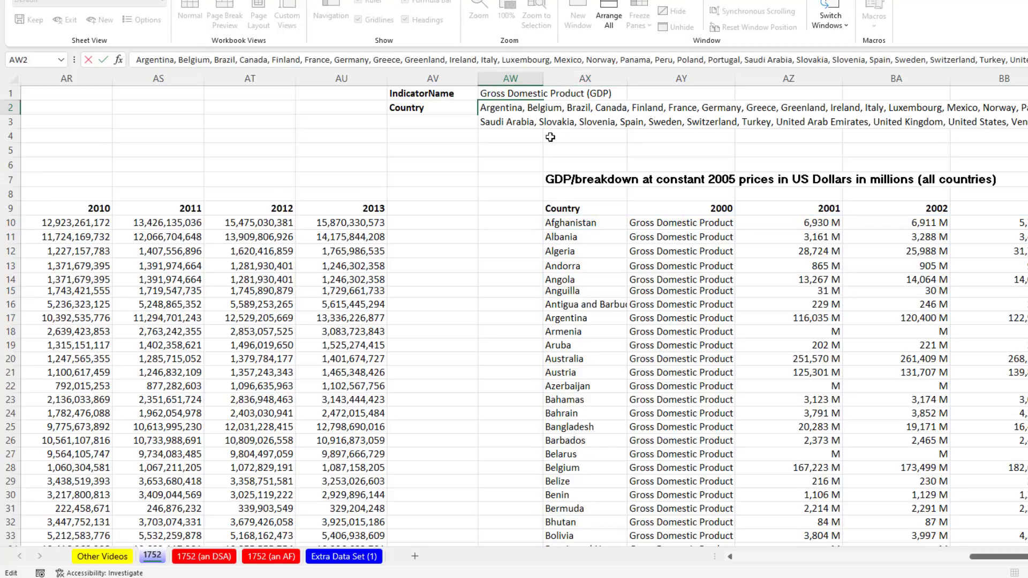
key("Escape")
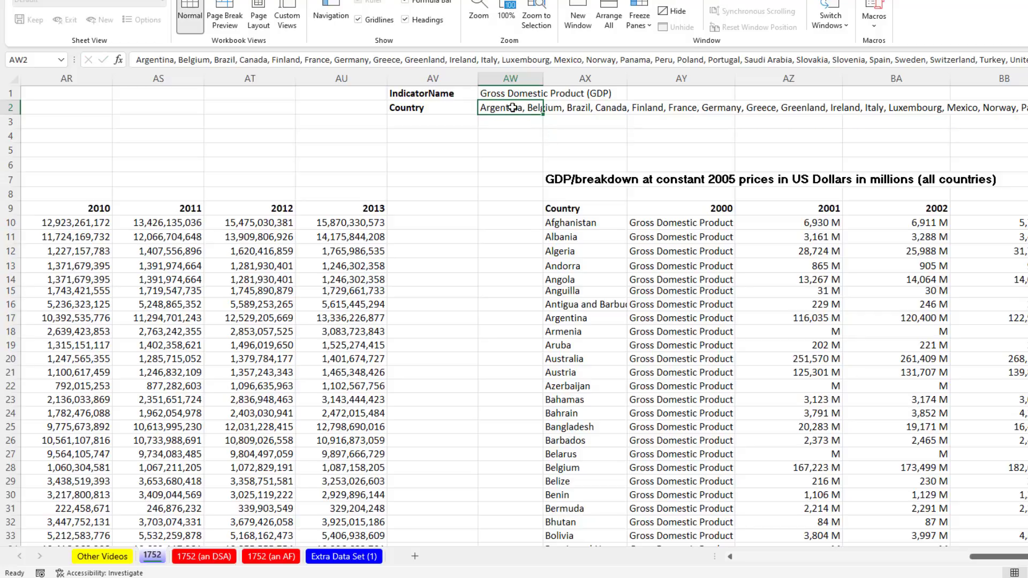
left_click(589, 225)
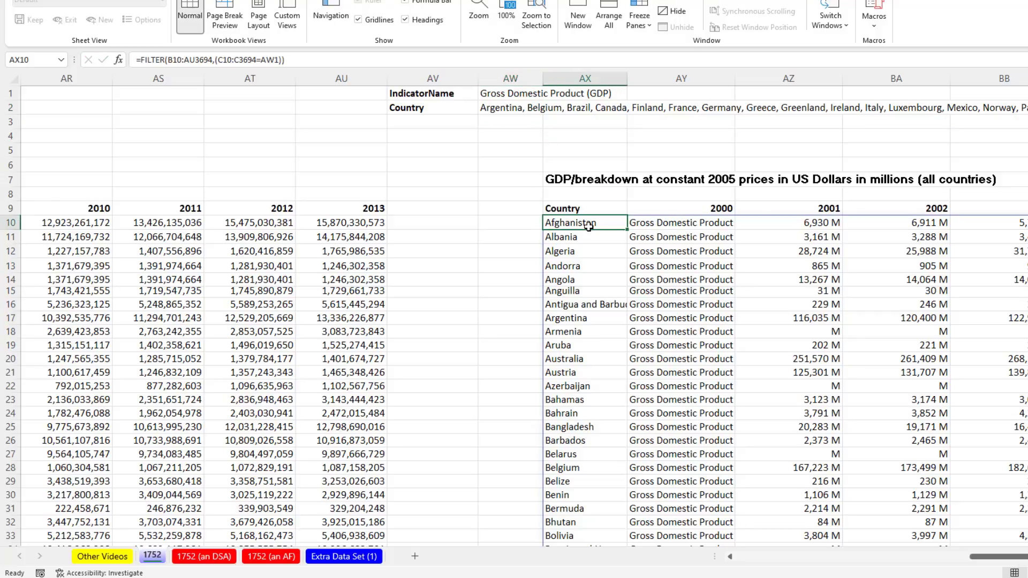
double_click(588, 225)
key("Escape")
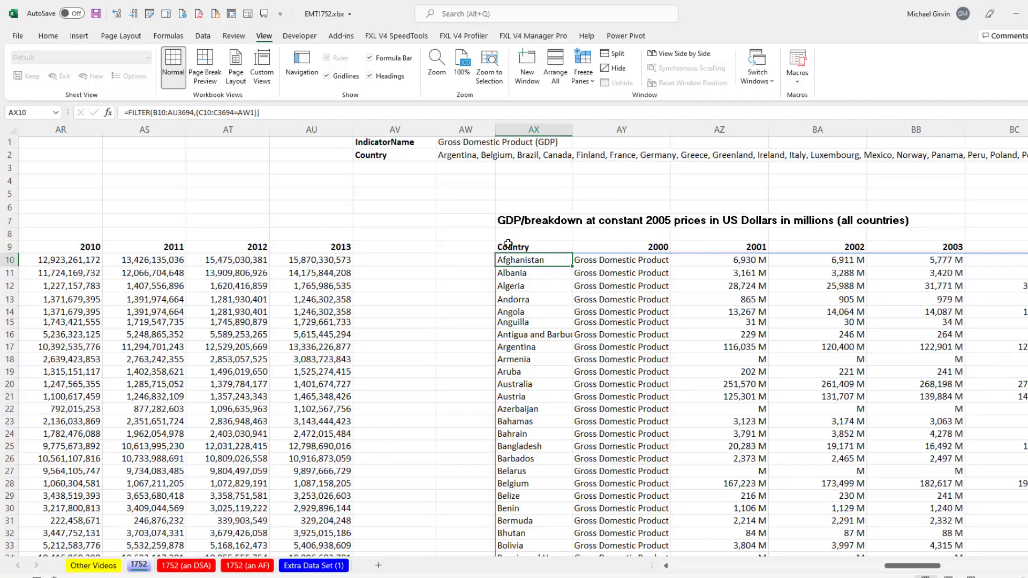
left_click(545, 271)
left_click(643, 292)
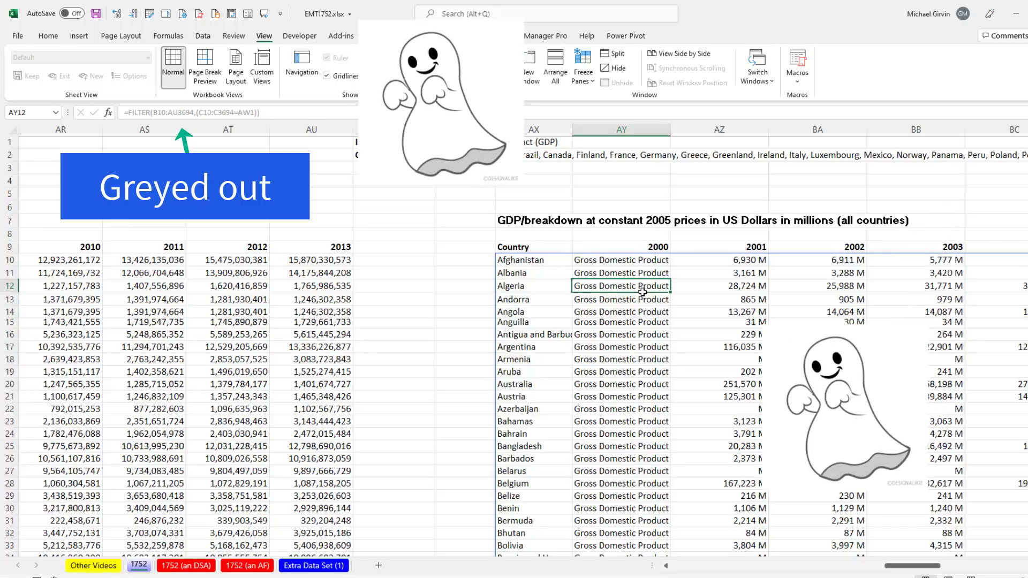
Reopen the FILTER formula in AX10 and multiply its include condition by a SEARCH function.
left_click(544, 266)
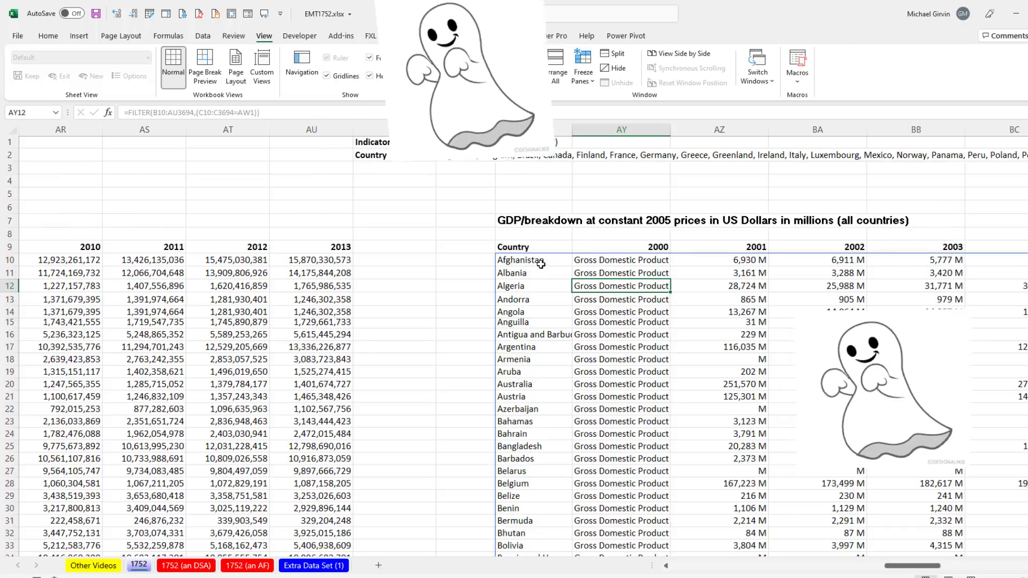
key("F2")
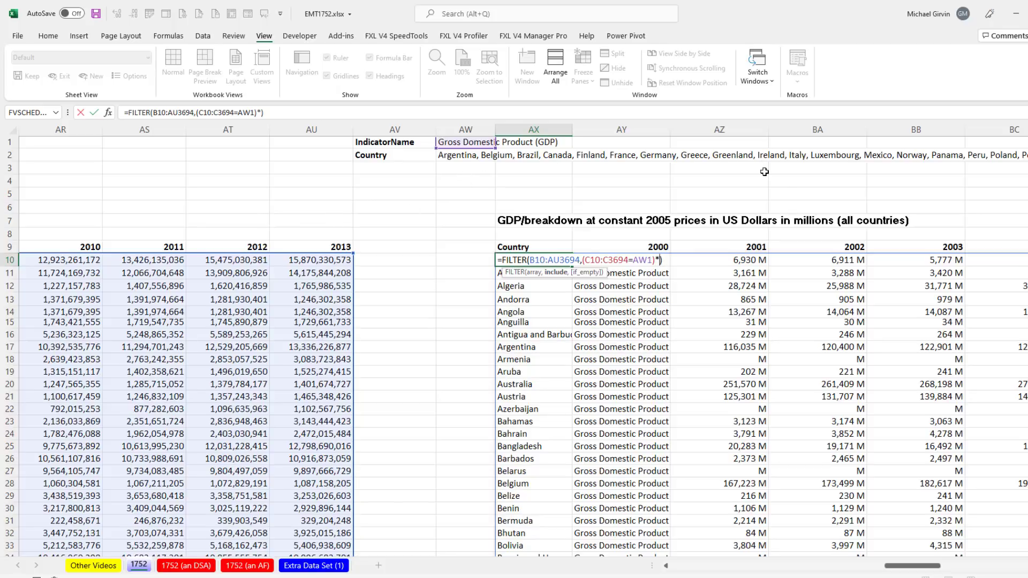
type("se")
key("Tab")
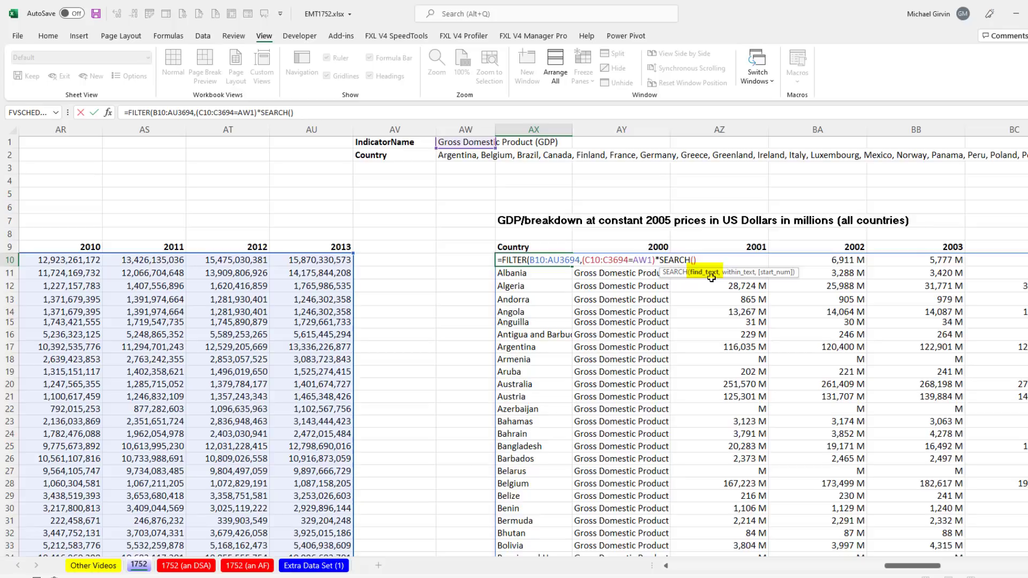
Complete SEARCH with the country column B10:B3694 as the find text and AW2 as the within text.
left_click(312, 245)
key("ctrl+shift+Left")
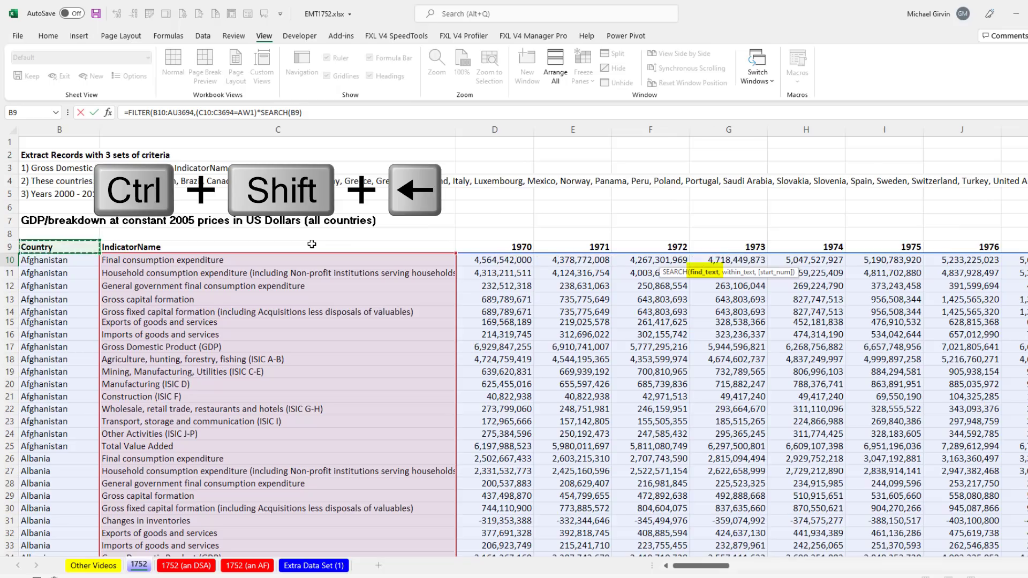
key("Down")
key("ctrl+shift+Down")
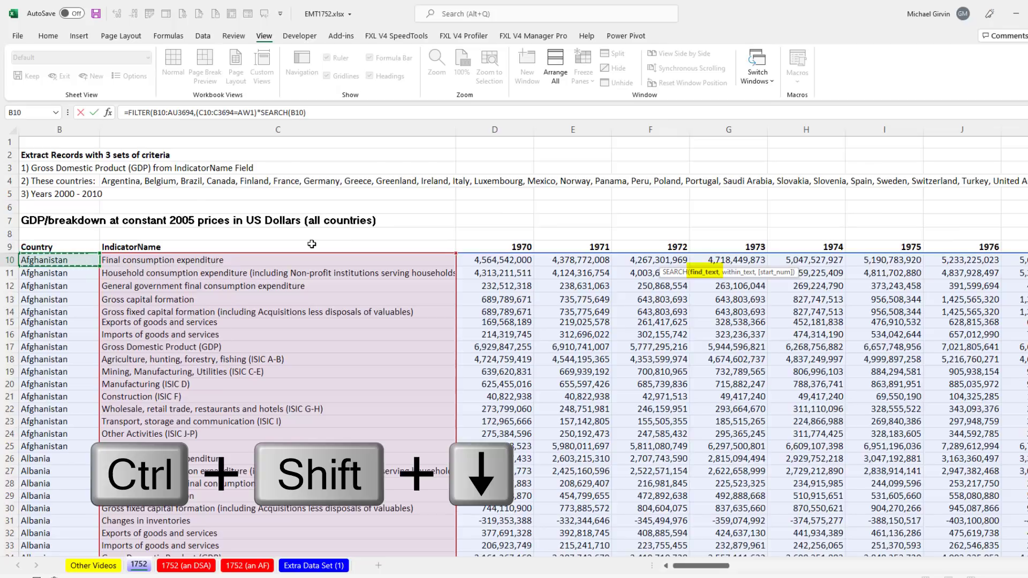
key("ctrl+BackSpace")
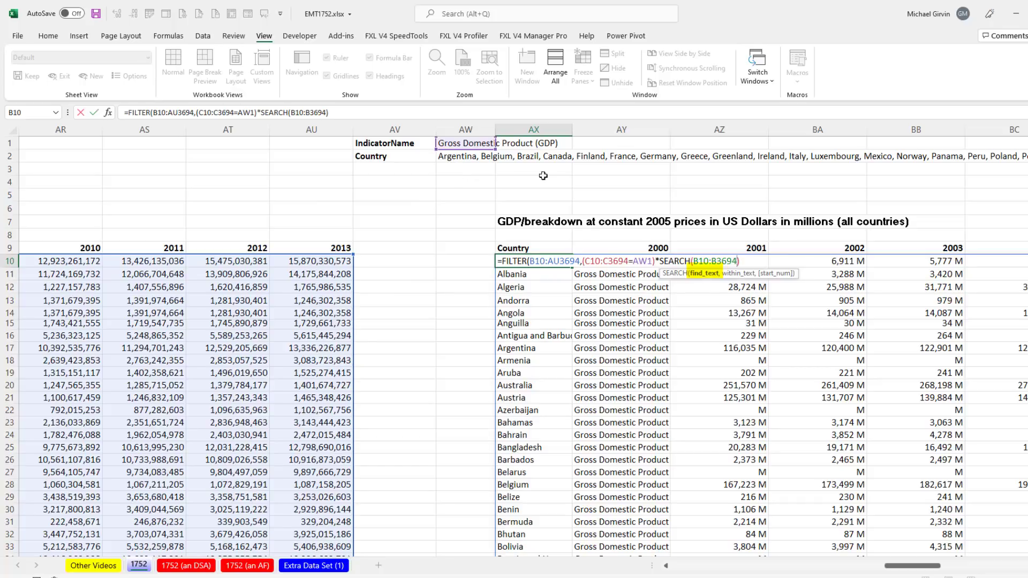
type(",")
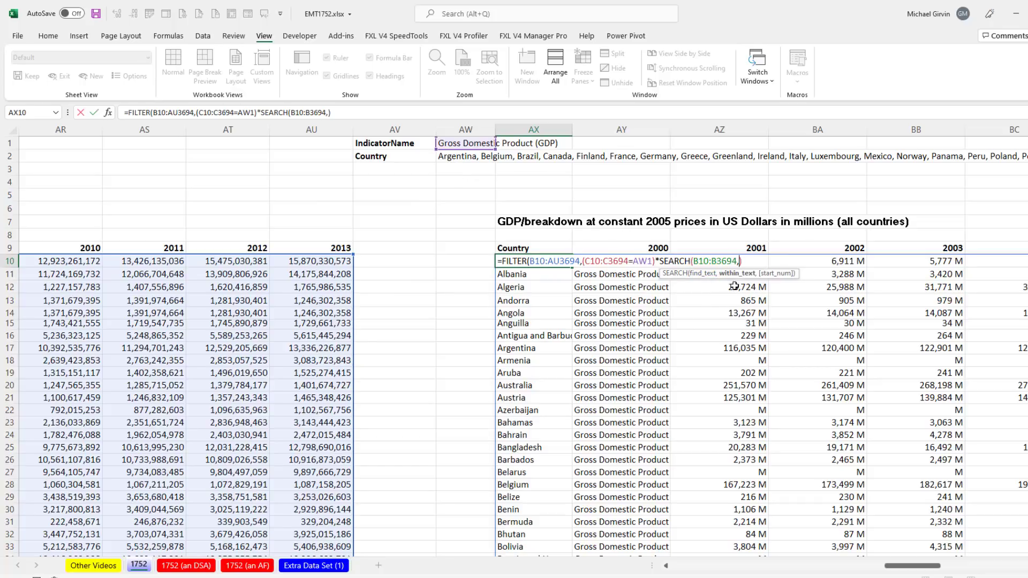
left_click(467, 159)
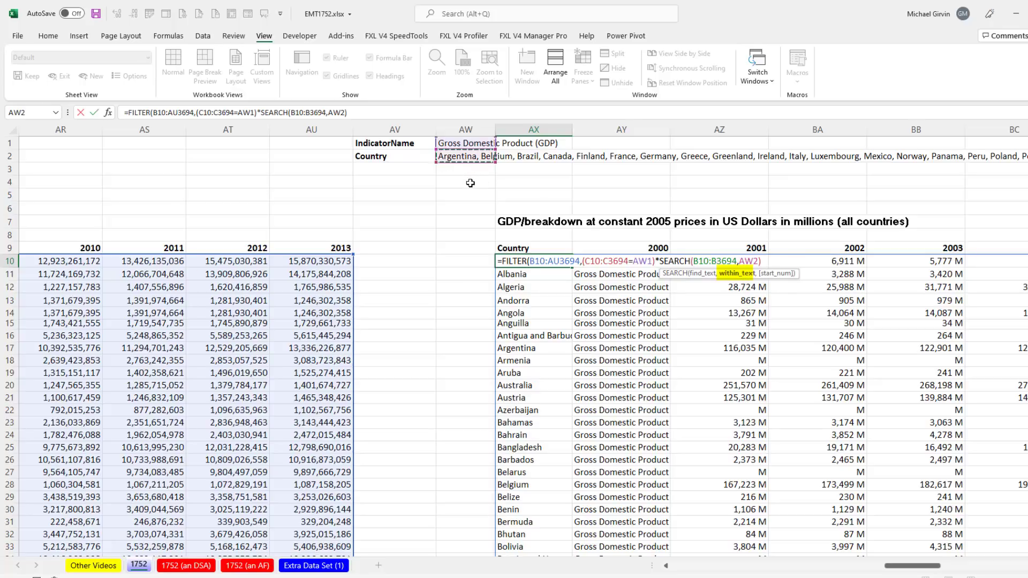
type(")")
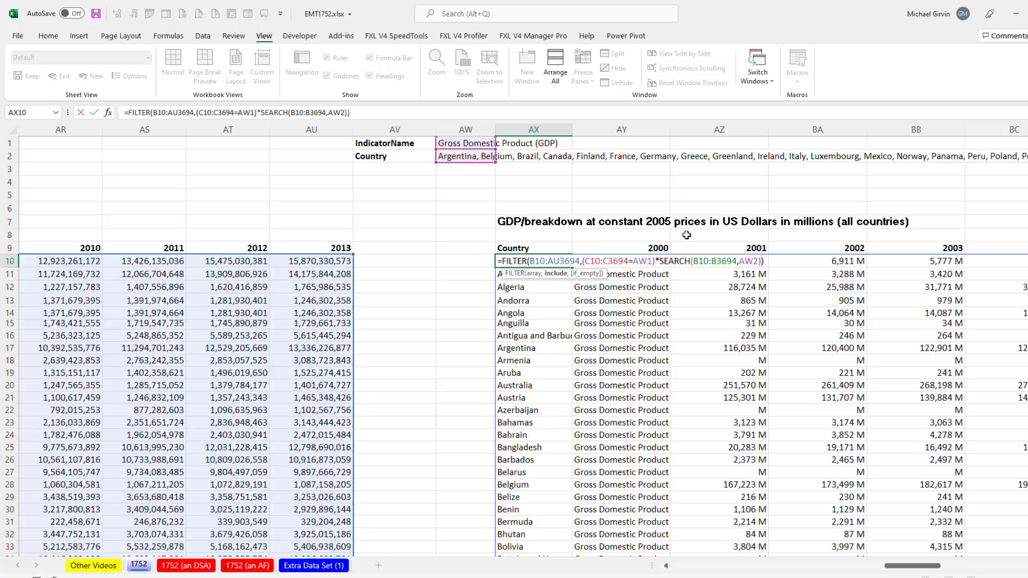
Evaluate the SEARCH(B10:B3694,AW2) part inside the formula to inspect its array, and restore the formula.
left_click_drag(660, 261, 763, 261)
key("F9")
key("F9")
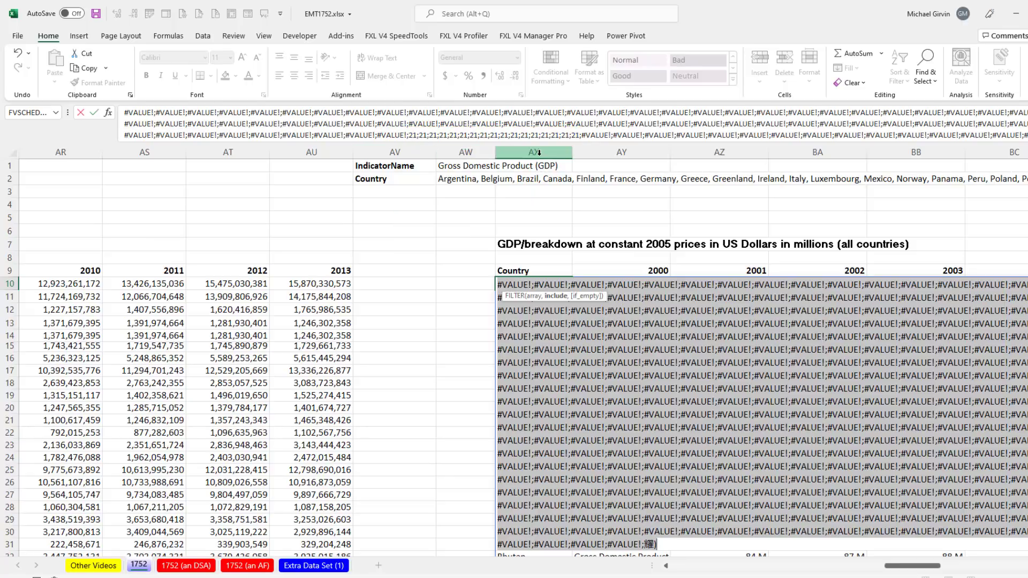
key("ctrl+z")
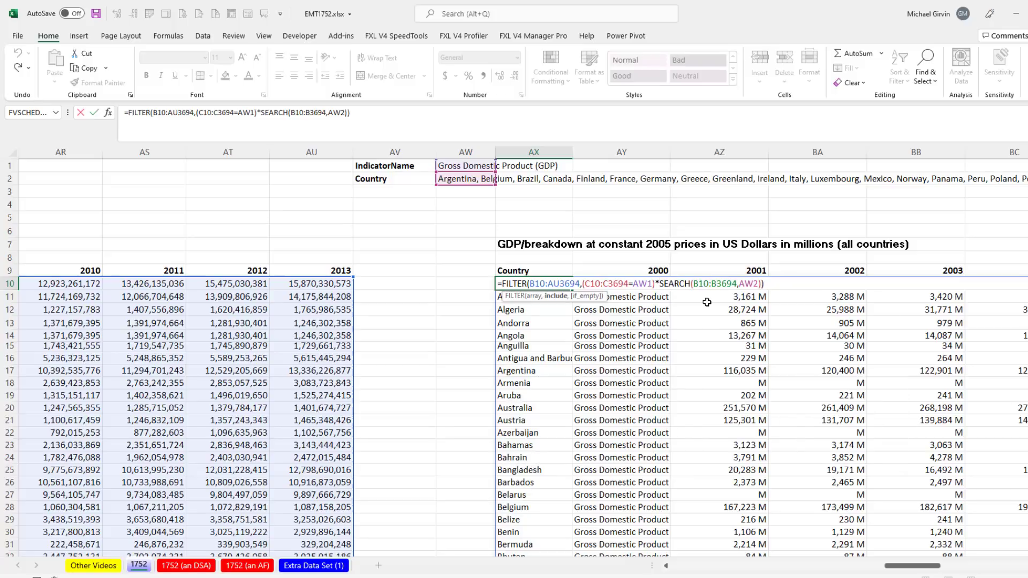
Wrap the SEARCH part in ISNUMBER, enter the AX10 formula and review the spilled country rows.
type("ISNUMBER(")
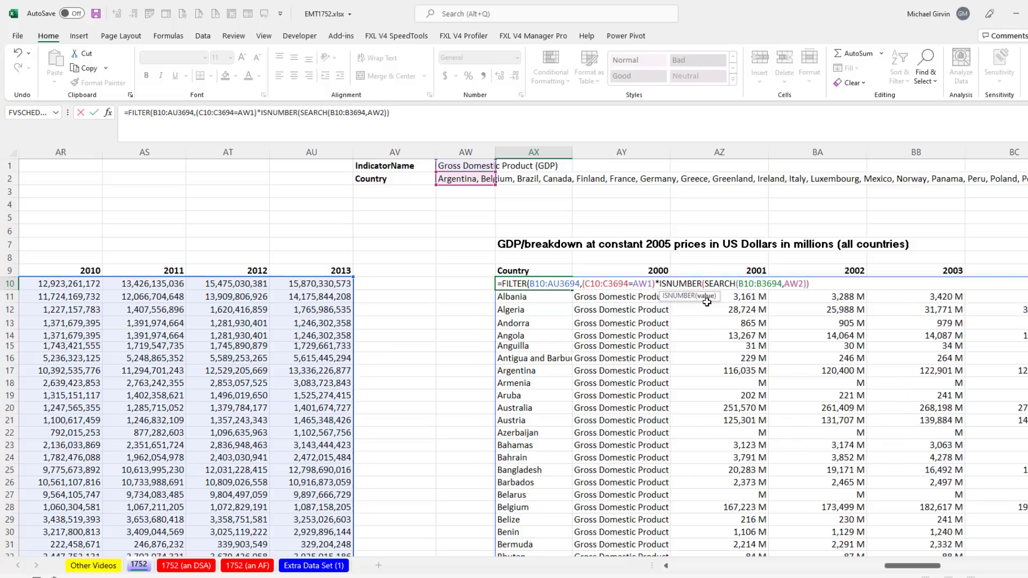
type(")")
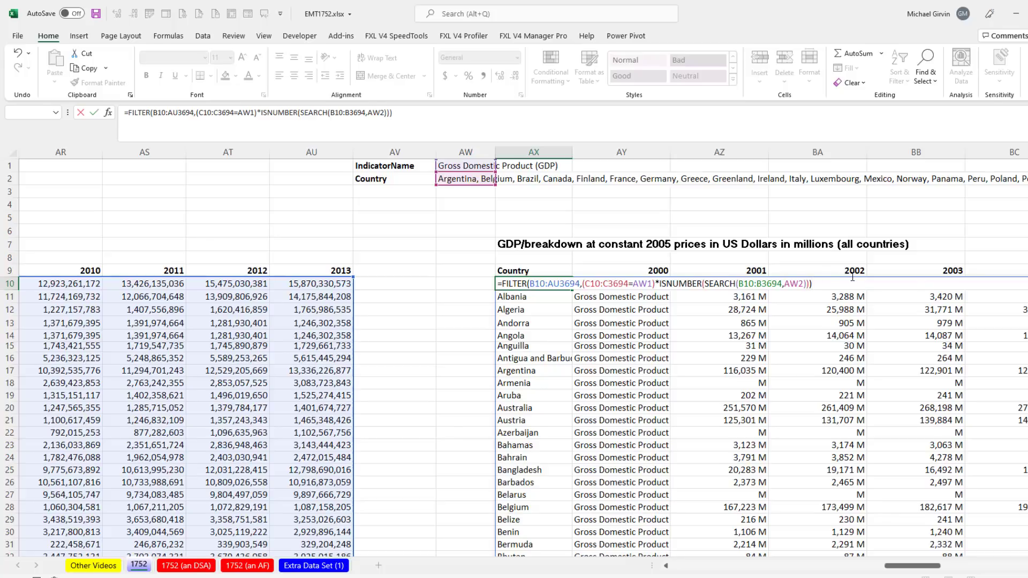
key("Return")
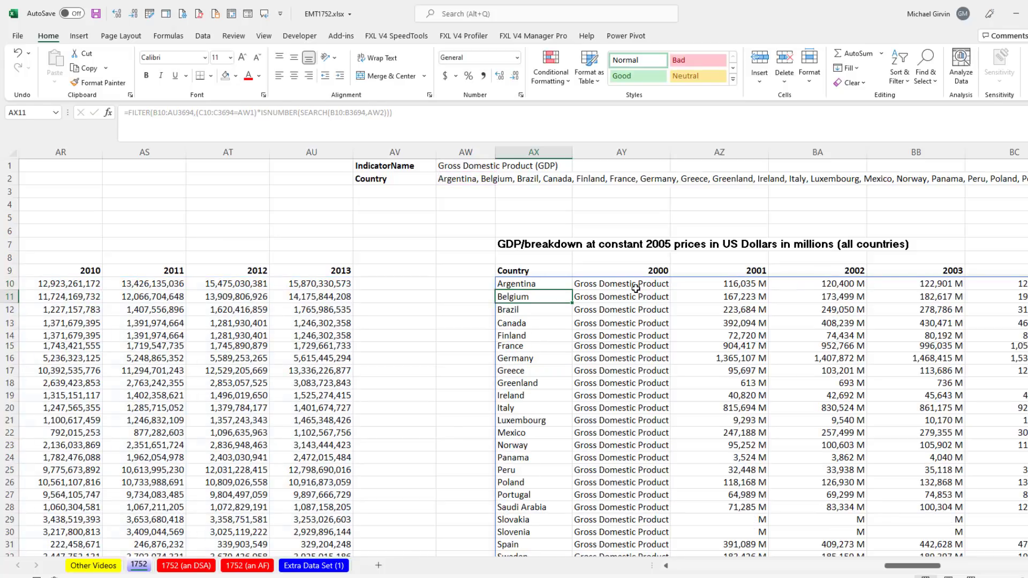
scroll(614, 373, "down", 3)
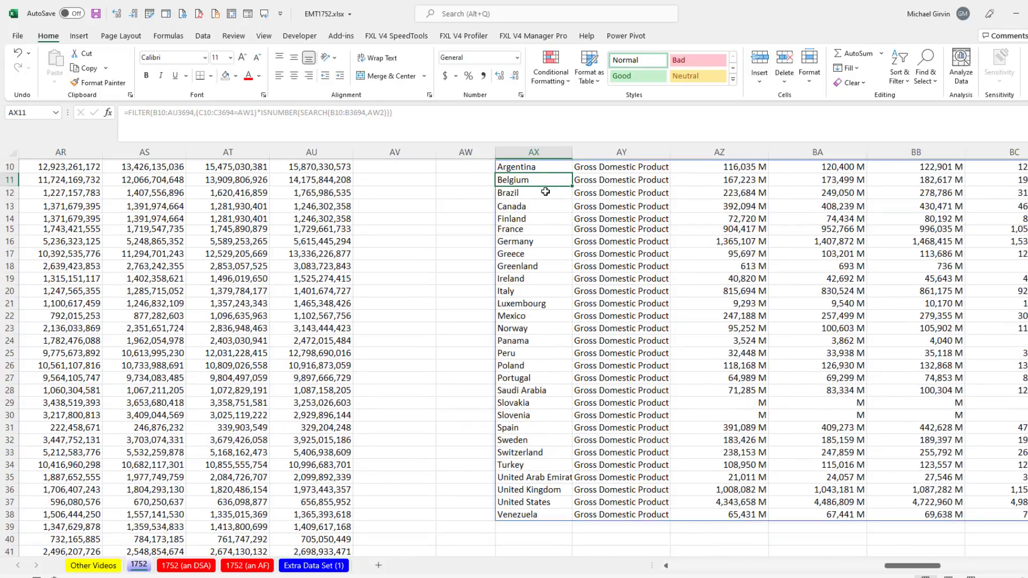
scroll(542, 507, "up", 3)
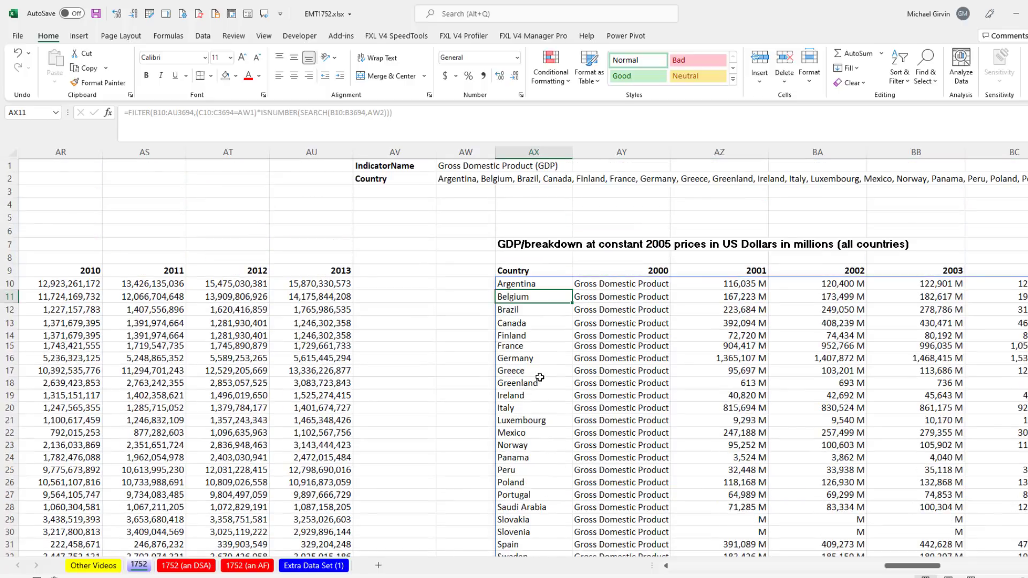
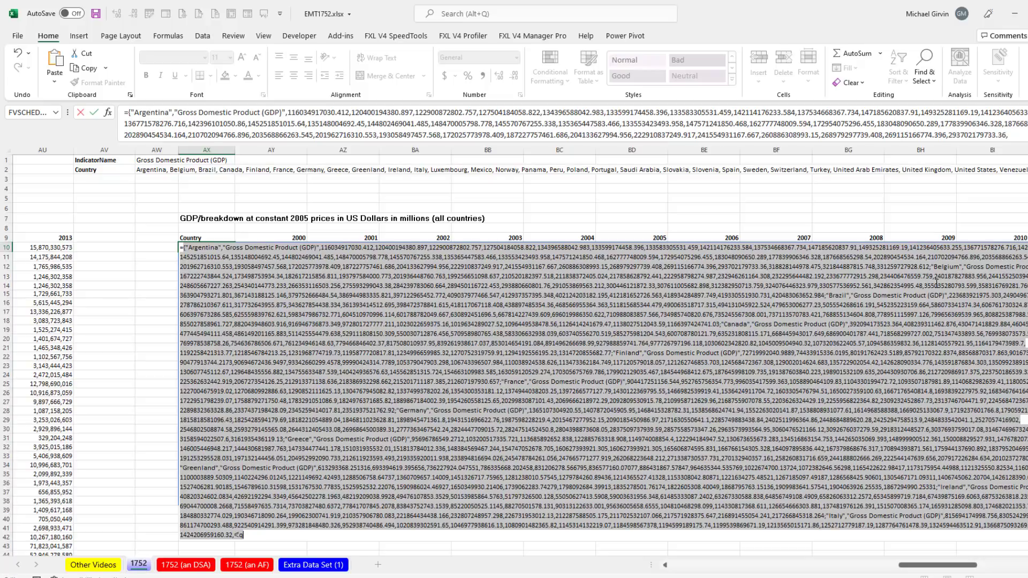
Undo the evaluation of the AX10 formula and nest the existing FILTER as the array of an outer FILTER.
key("ctrl+z")
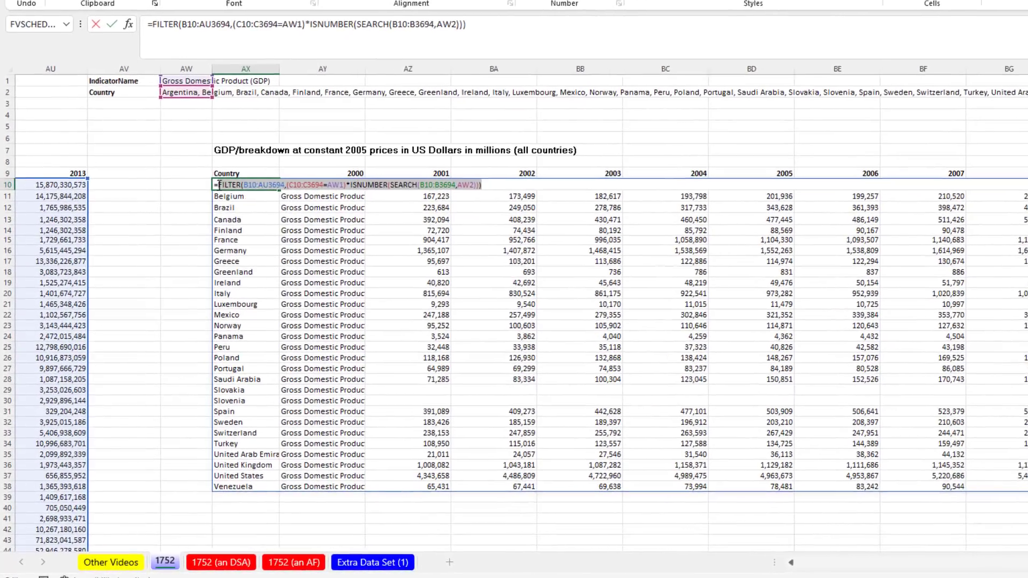
key("Home")
key("Right")
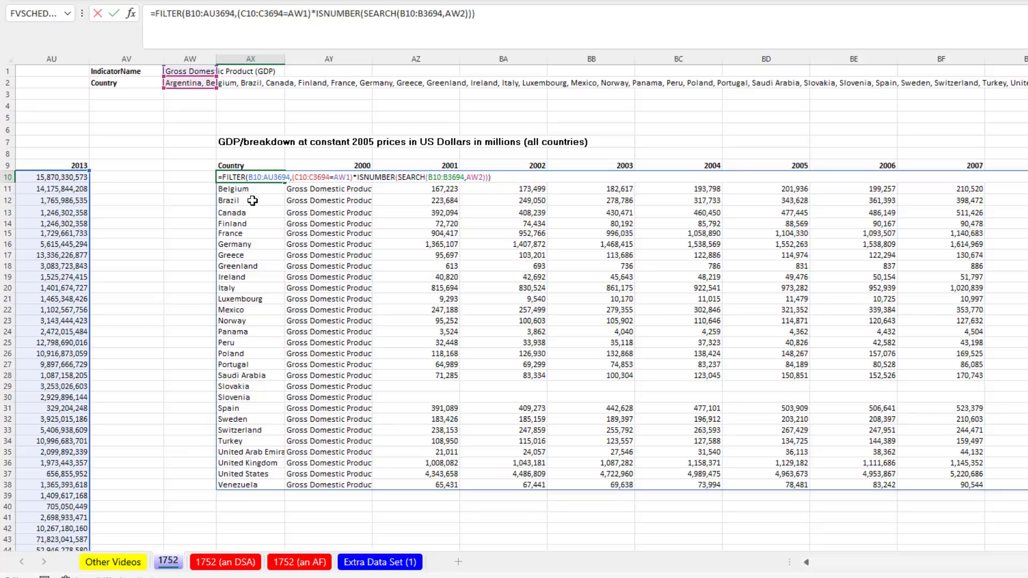
type("fil")
key("Tab")
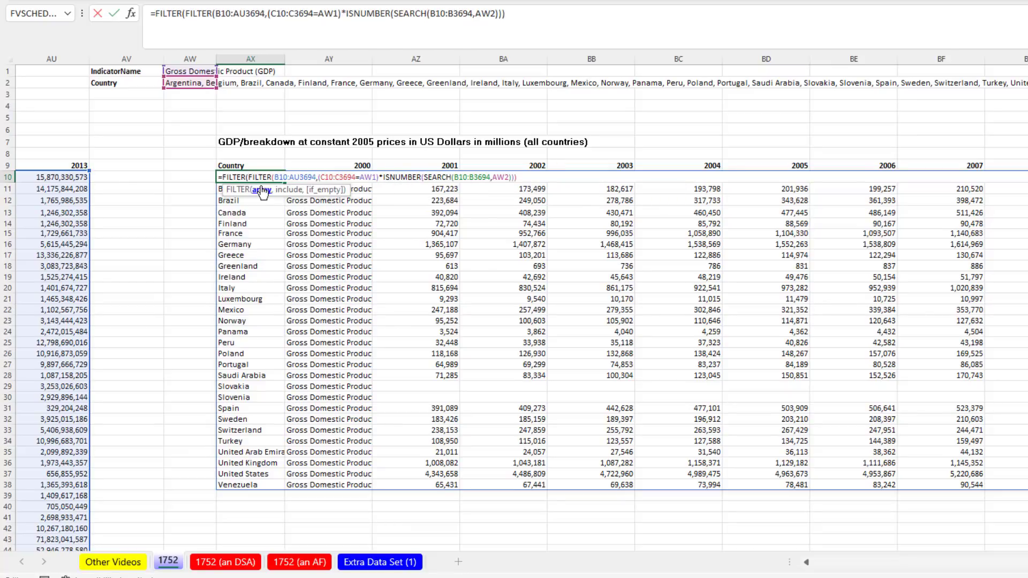
type(",")
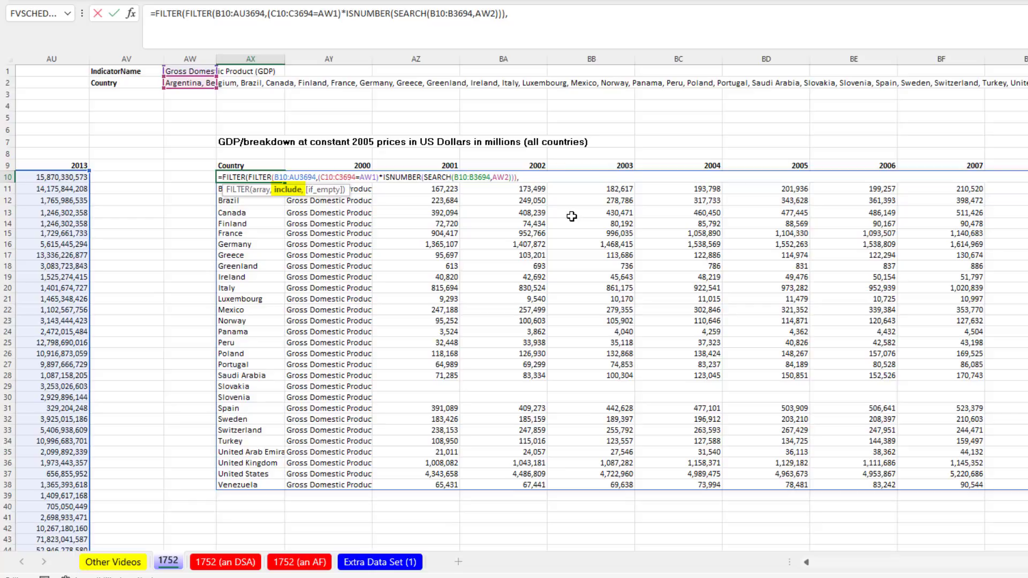
Add XMATCH(B9:AU9,AX9:BI9) as the outer FILTER's include argument, matching source headers against the report headers.
type("xm")
key("Tab")
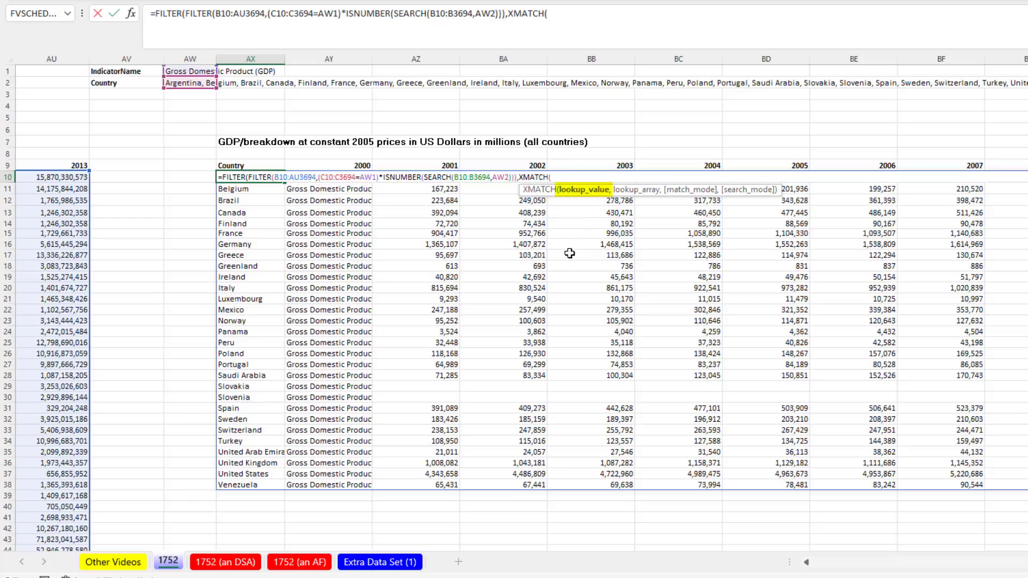
left_click(80, 167)
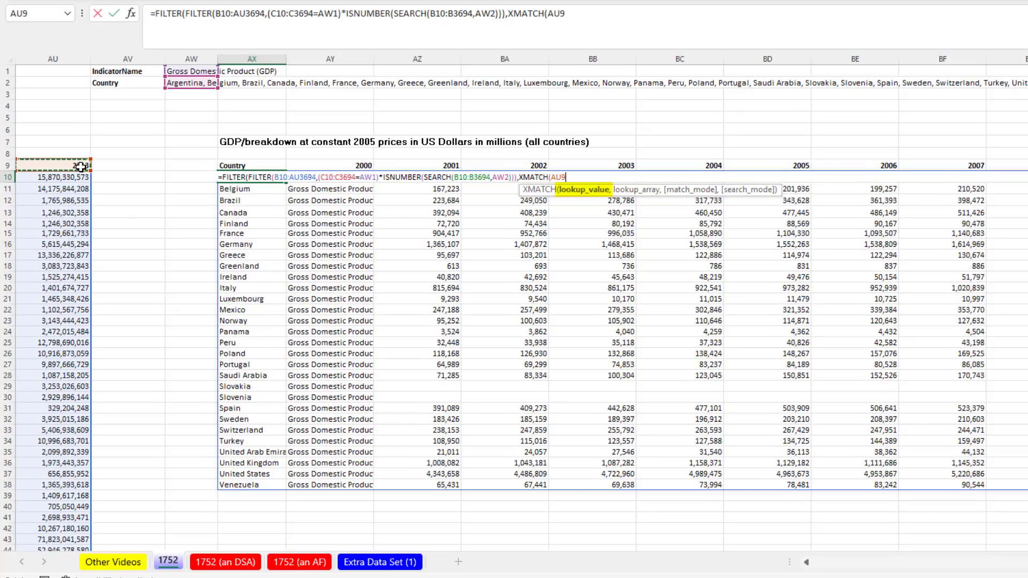
key("ctrl+shift+Left")
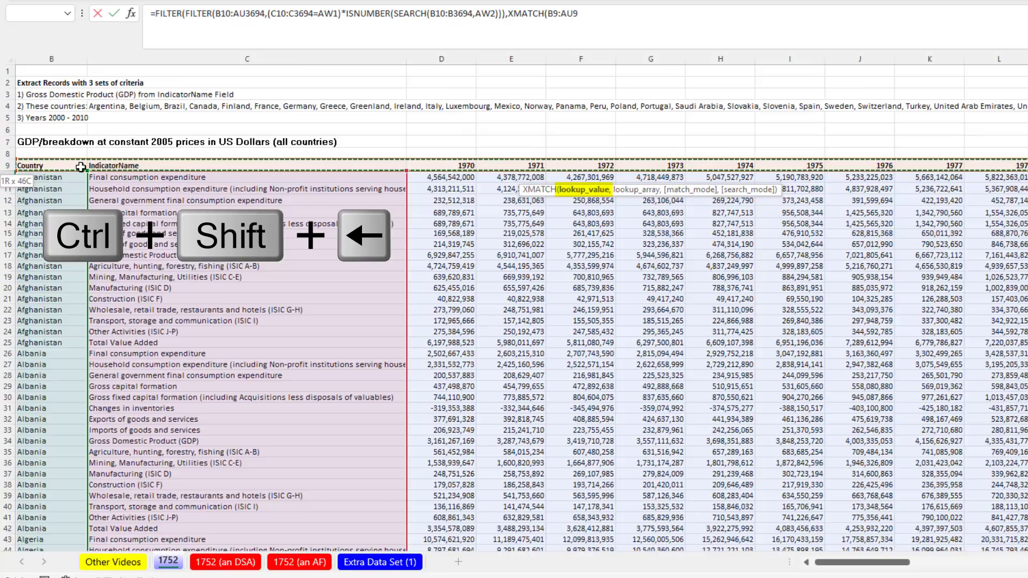
key("ctrl+BackSpace")
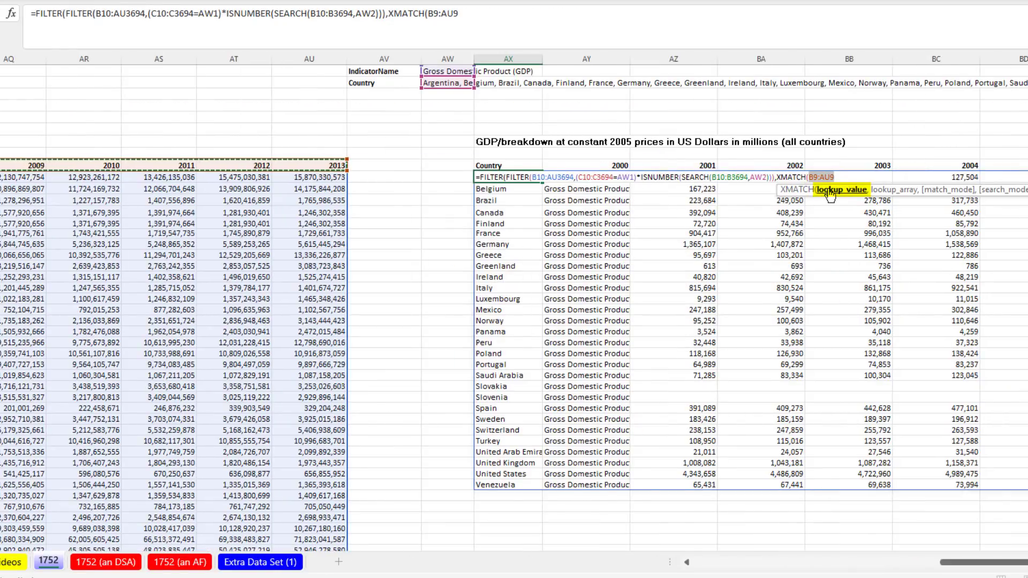
left_click(840, 177)
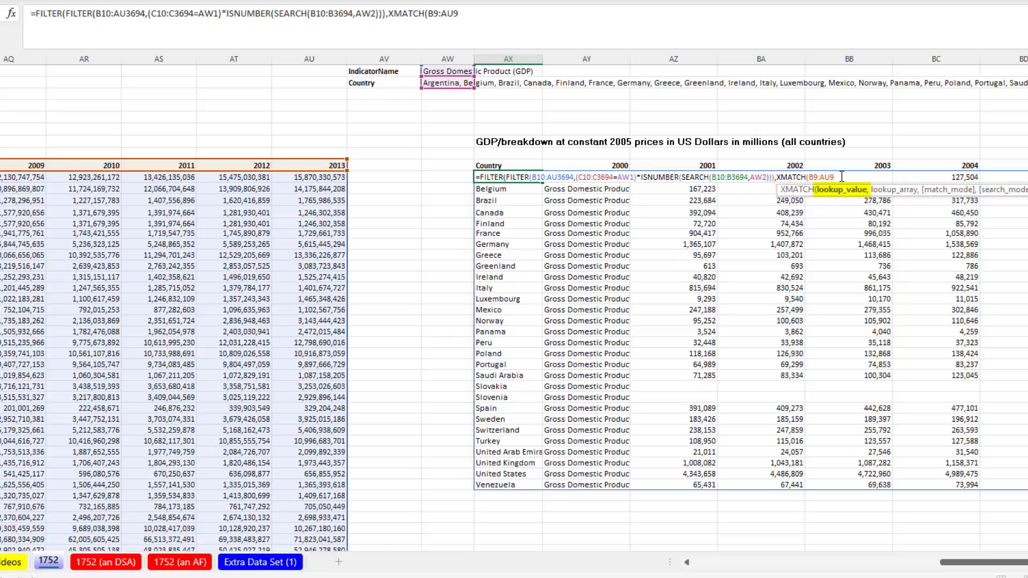
type(",")
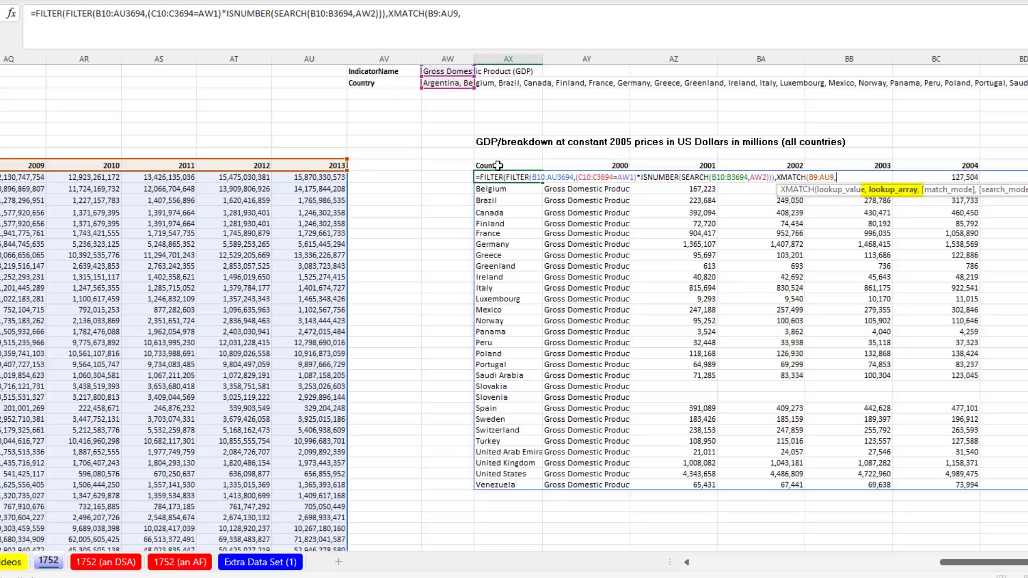
left_click(498, 165)
key("ctrl+shift+Right")
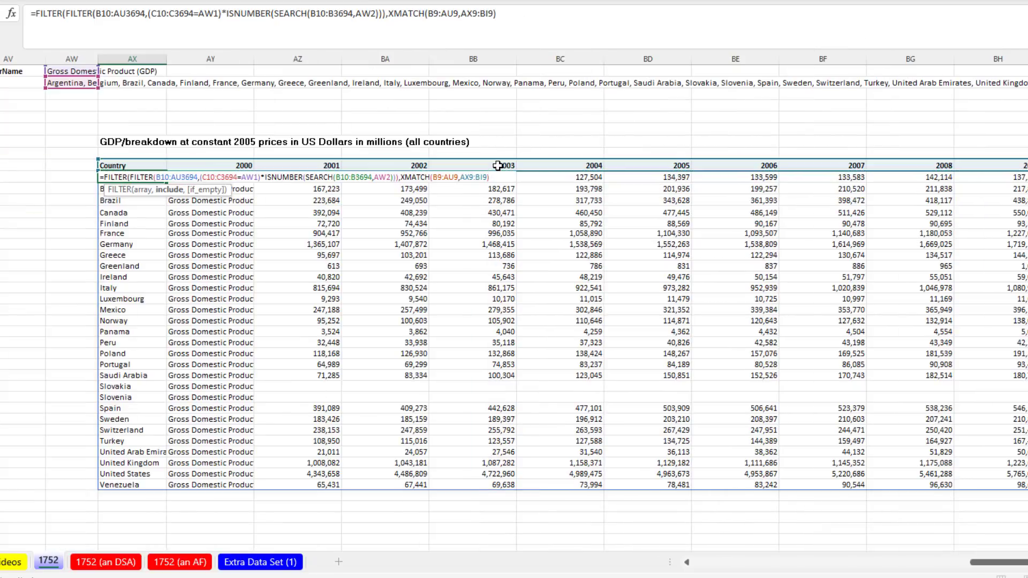
Evaluate the outer FILTER's include argument to inspect the XMATCH array, and restore the formula.
left_click(169, 189)
key("F9")
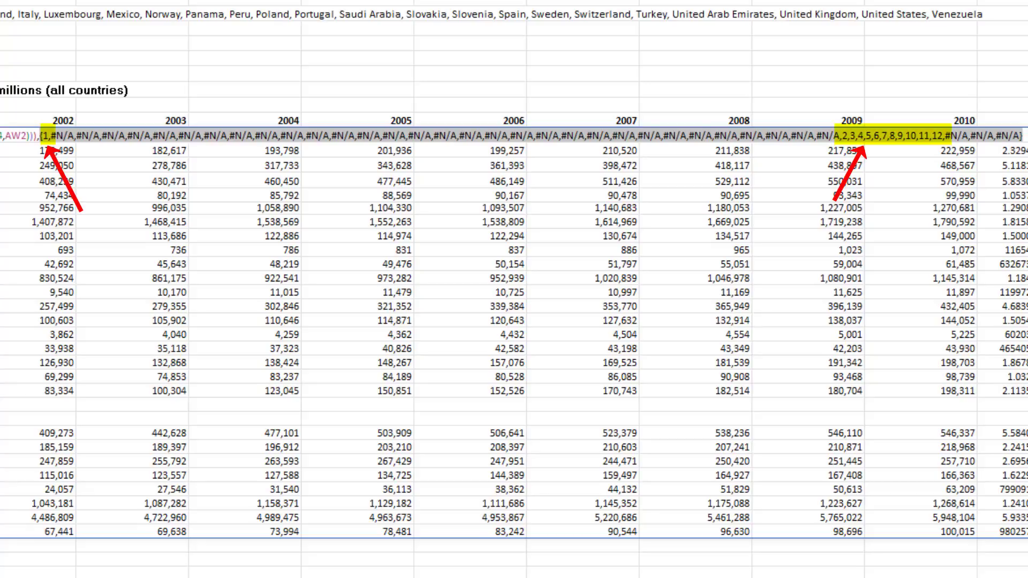
key("ctrl+z")
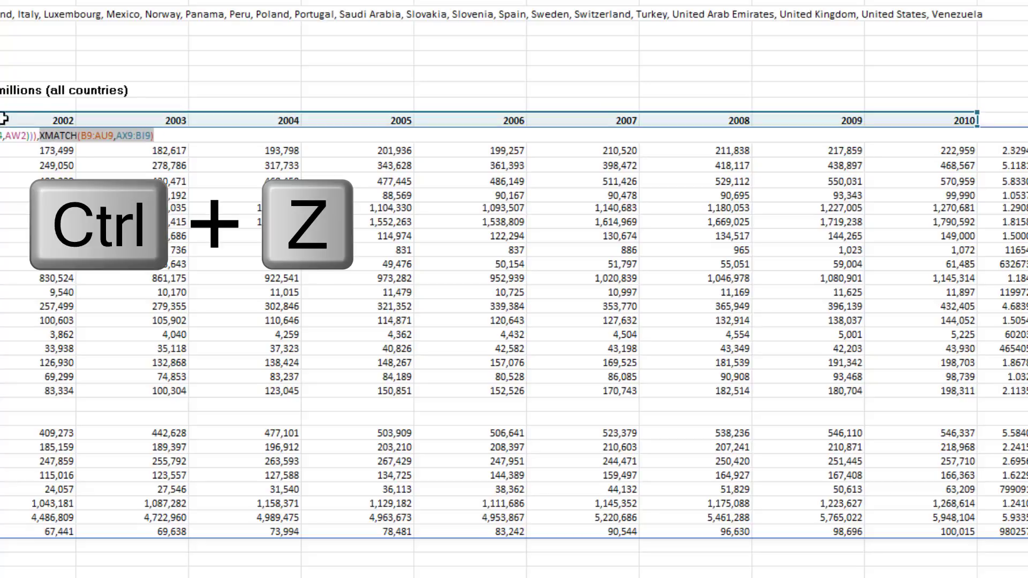
Wrap XMATCH(B9:AU9,AX9:BI9) in ISNUMBER, close the outer FILTER and enter the formula.
type("ISN")
key("Tab")
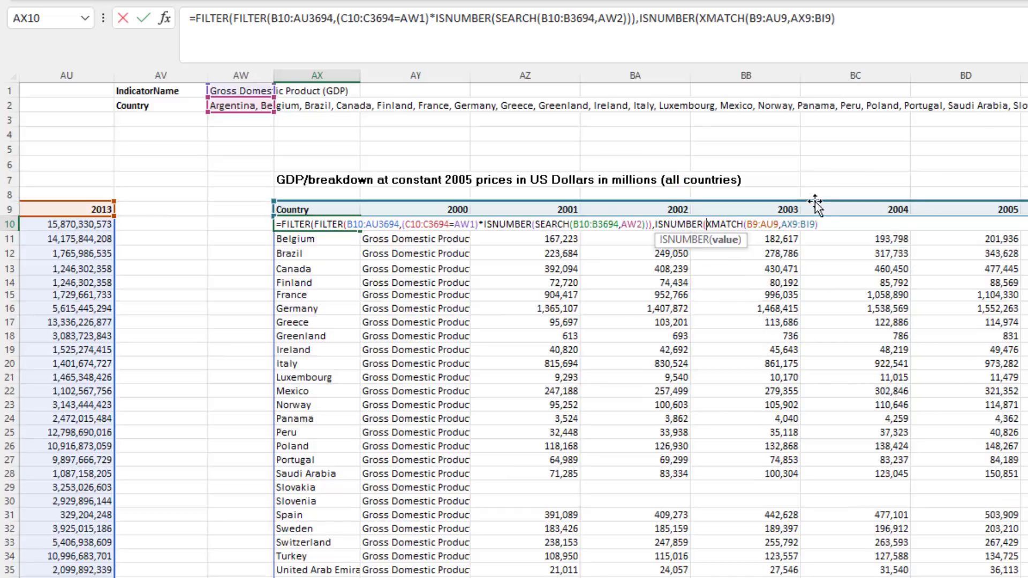
left_click(825, 224)
type("))")
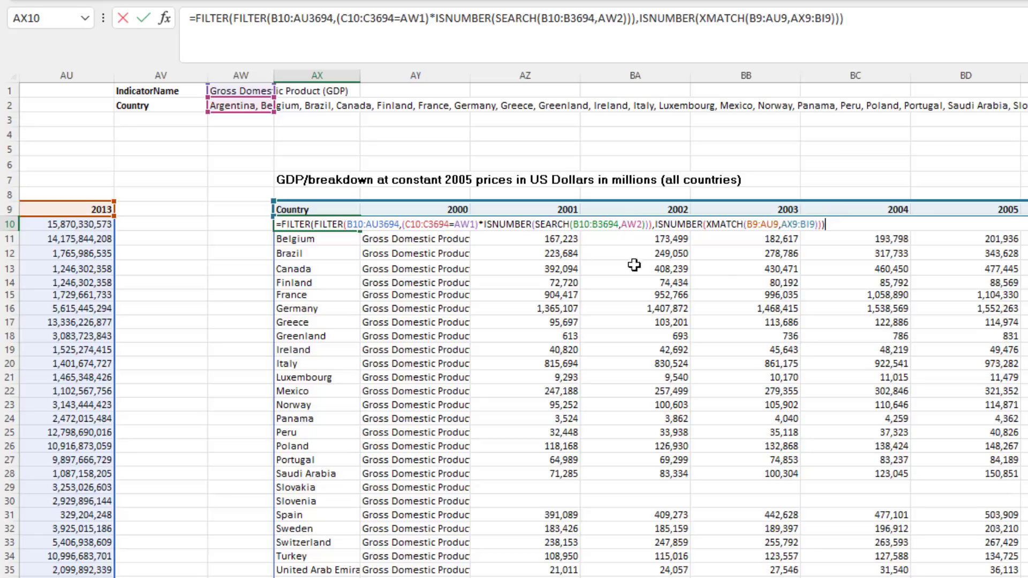
key("Return")
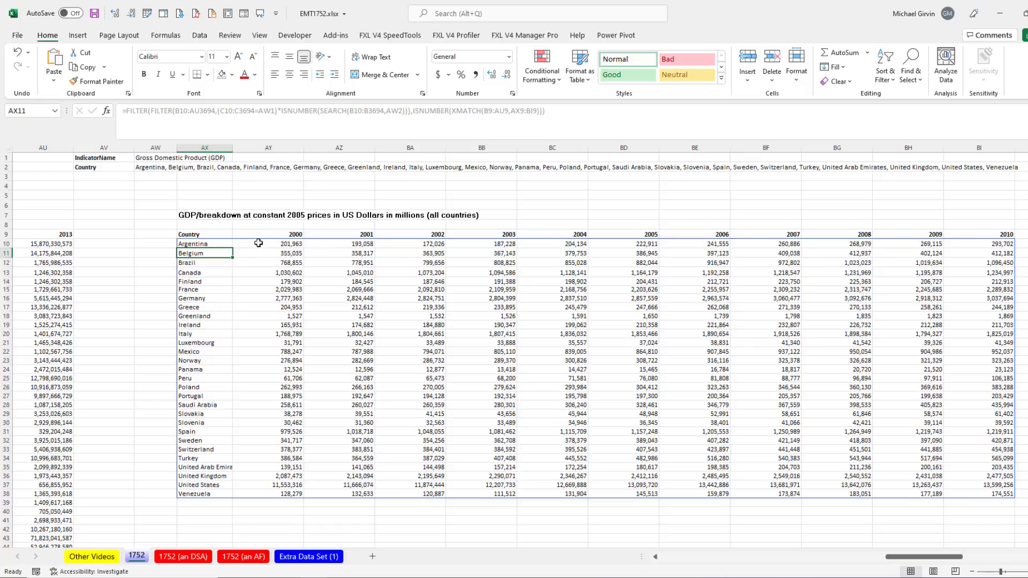
Format the extracted values in AY10:BI38 with the custom number format #,###,,.
left_click_drag(258, 243, 968, 493)
key("ctrl+1")
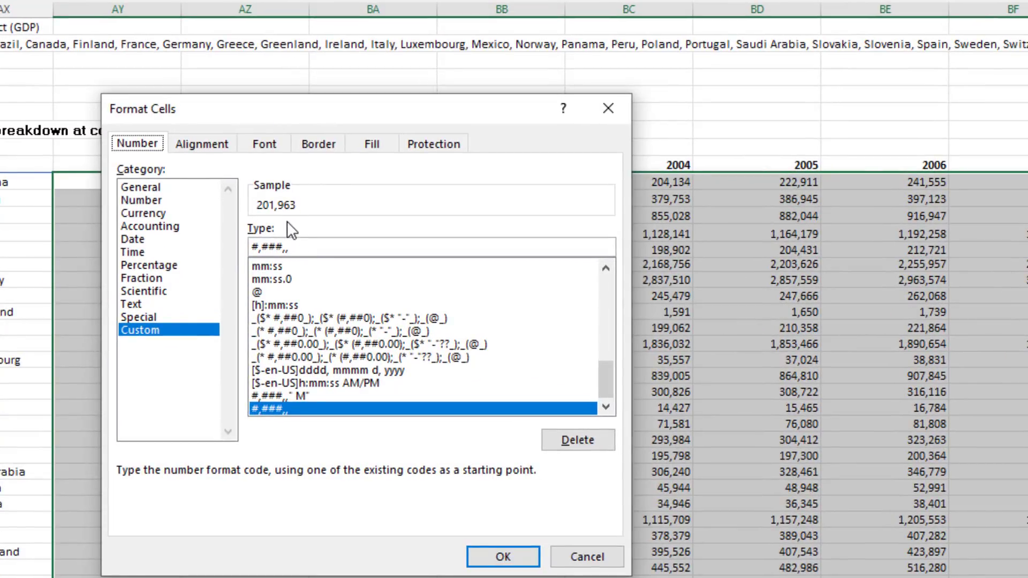
left_click(503, 557)
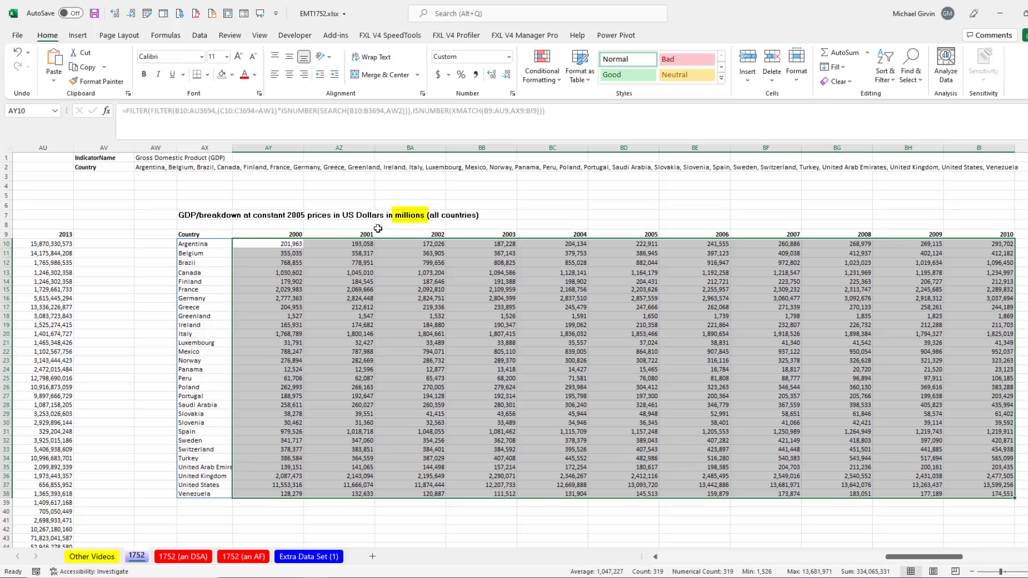
Review the finished nested FILTER formula in AX10 and its referenced ranges, leaving it as entered.
key("Left")
key("F2")
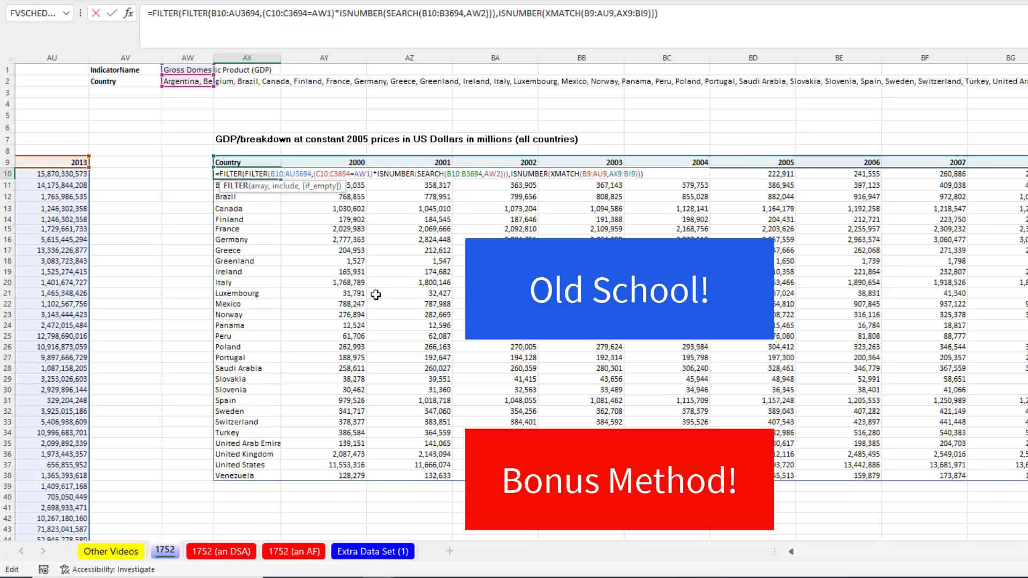
key("Return")
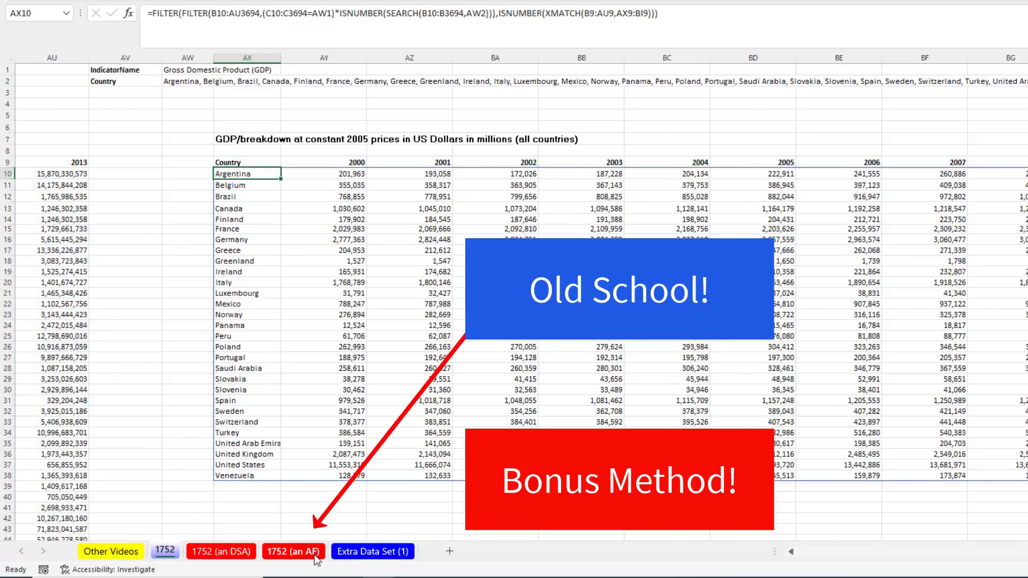
On the 1752 (an AF) sheet, check and enter =AND(ISNUMBER(SEARCH(B10,$C$4)),C10="Gross Domestic Product (GDP)") in A10.
left_click(294, 551)
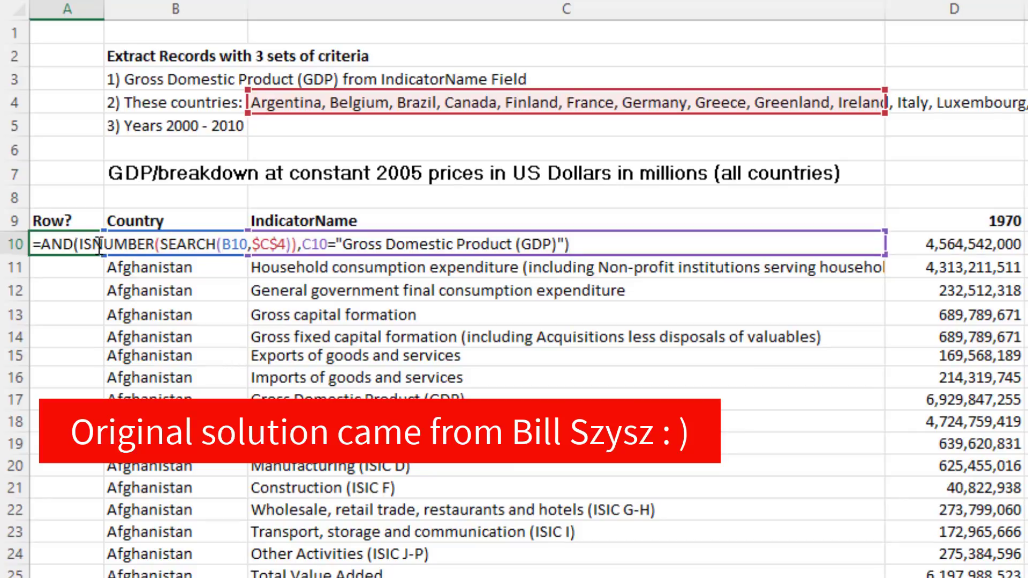
left_click(95, 244)
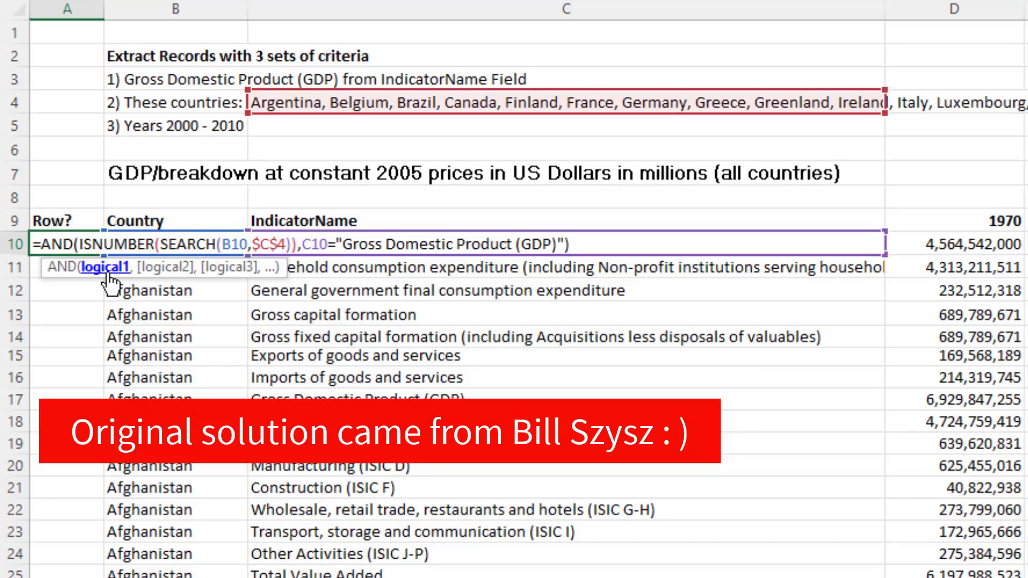
left_click(107, 271)
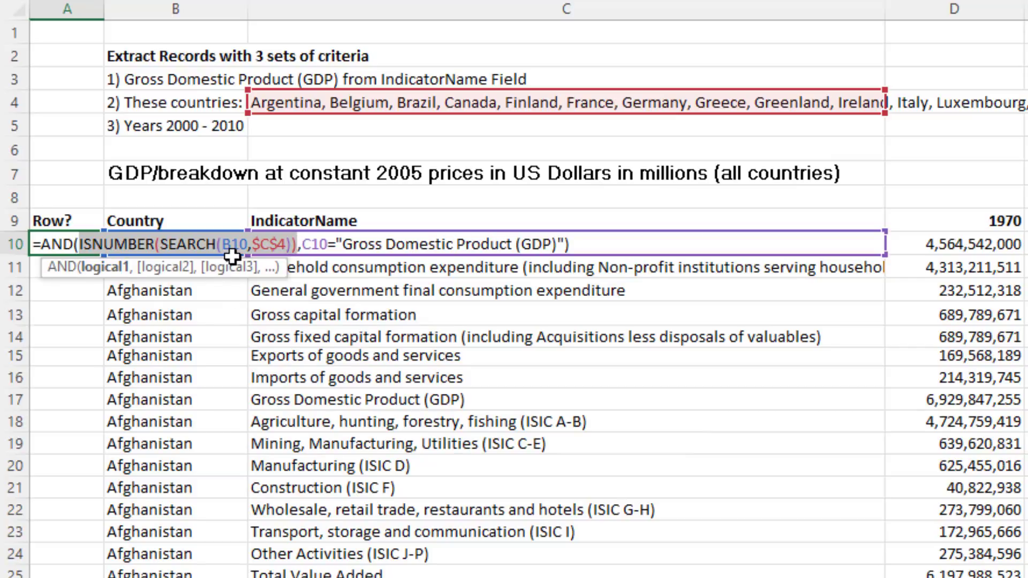
left_click(314, 244)
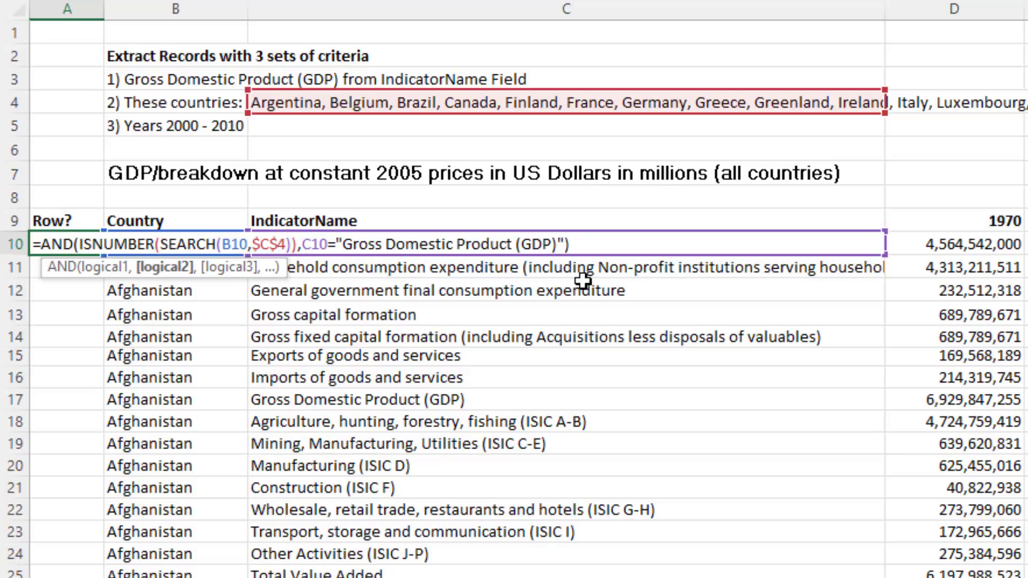
key("ctrl+Return")
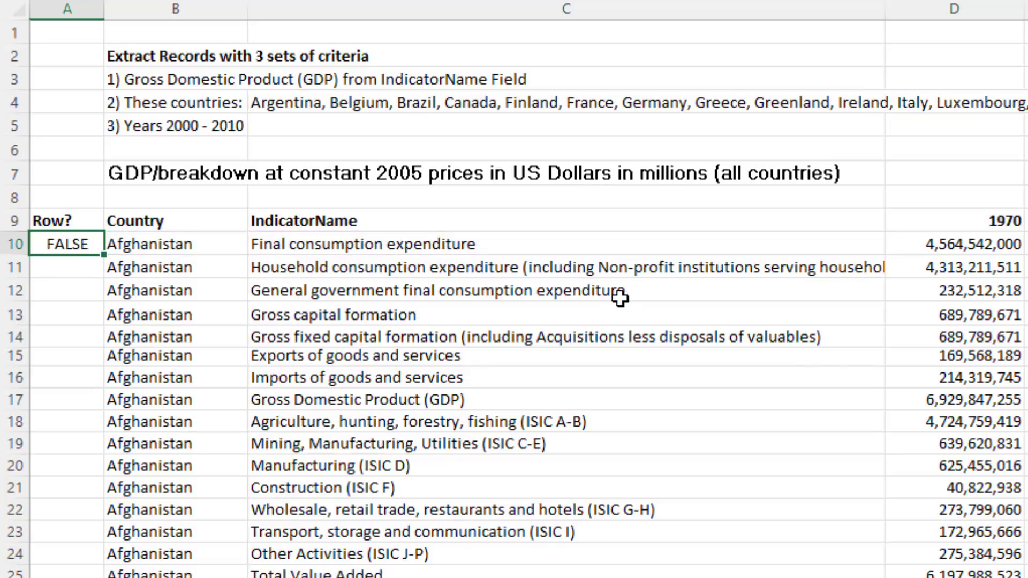
Copy the AND formula's text from A10 and enter it in AX5 beneath the Filter Formula Criteria label.
double_click(105, 258)
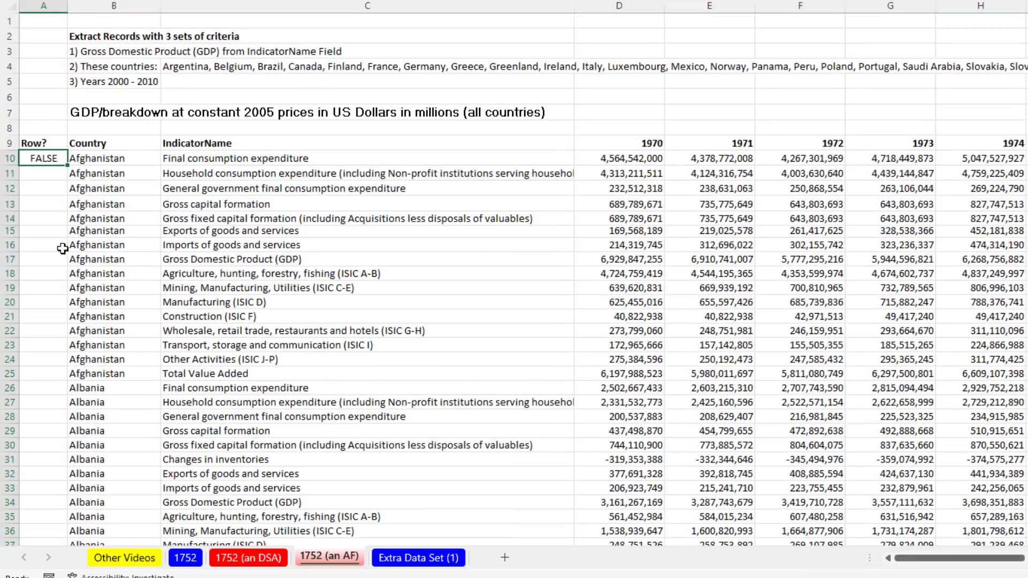
key("F2")
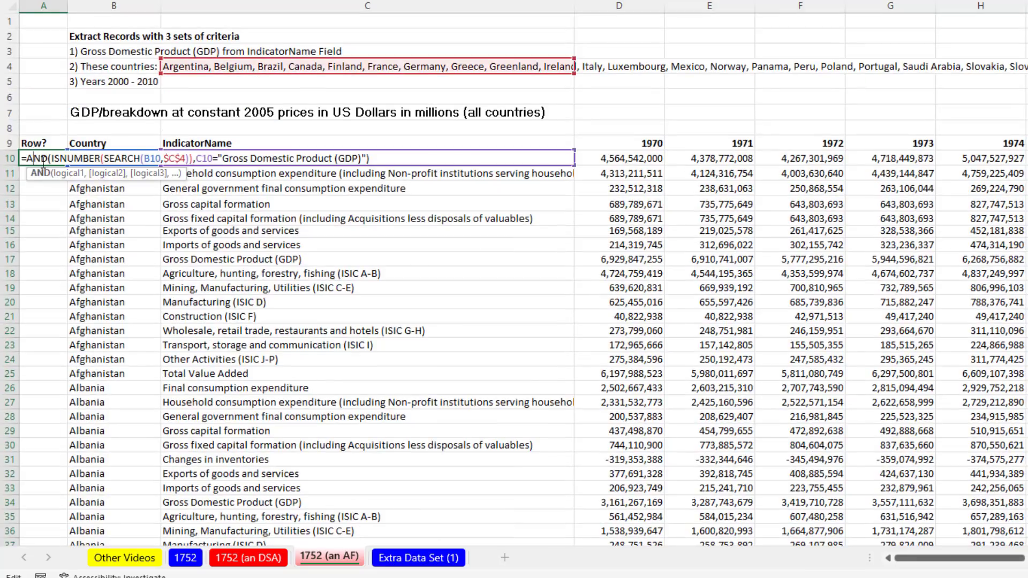
left_click_drag(22, 158, 543, 175)
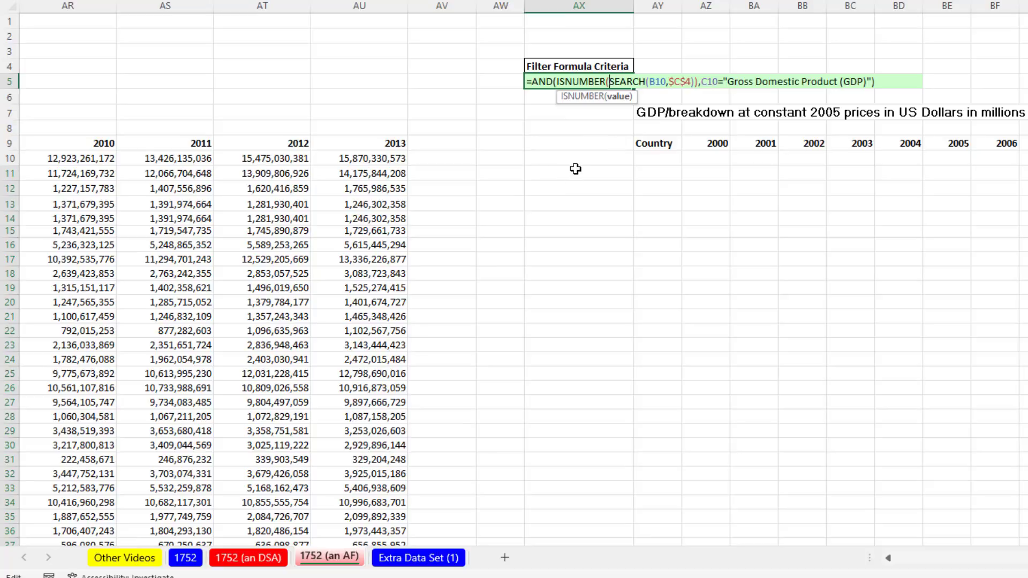
key("Return")
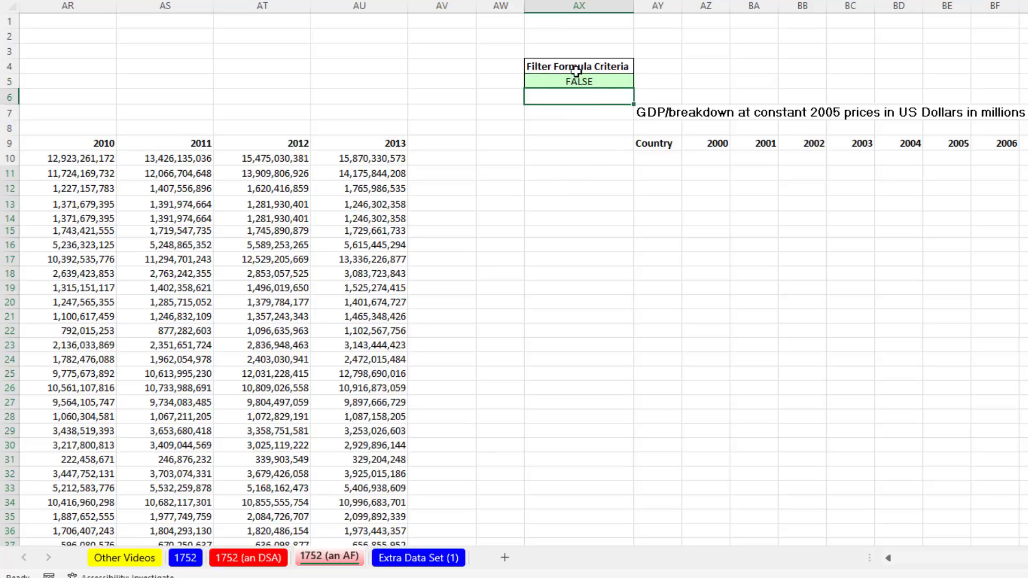
Examine the criteria label in AX4 and the report headers in AY9:BJ9.
left_click(576, 70)
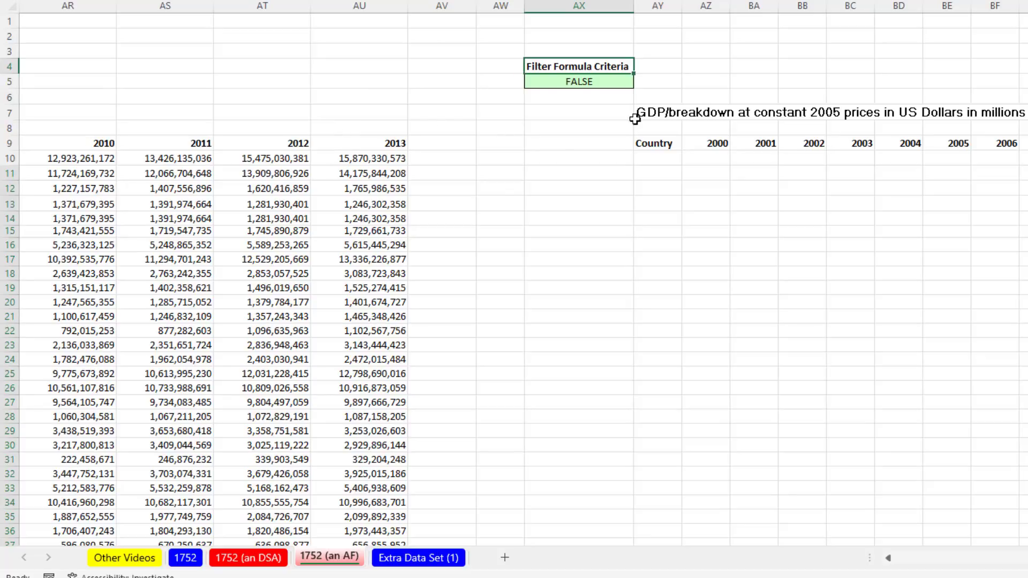
left_click_drag(664, 143, 1026, 143)
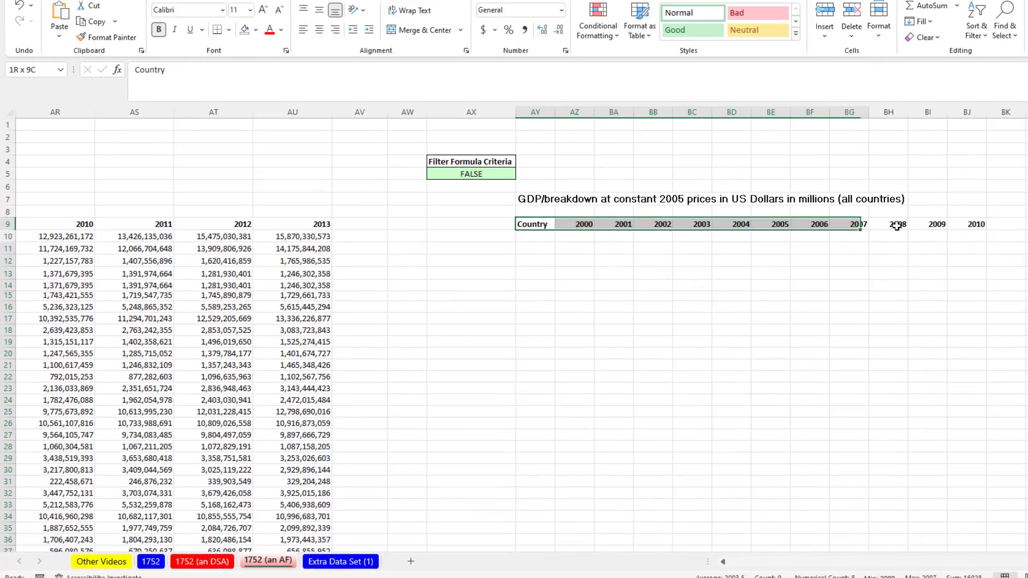
left_click_drag(897, 226, 977, 225)
Select the whole source table B9:AU3694 including its headers, with AU9 as the active corner.
left_click(313, 236)
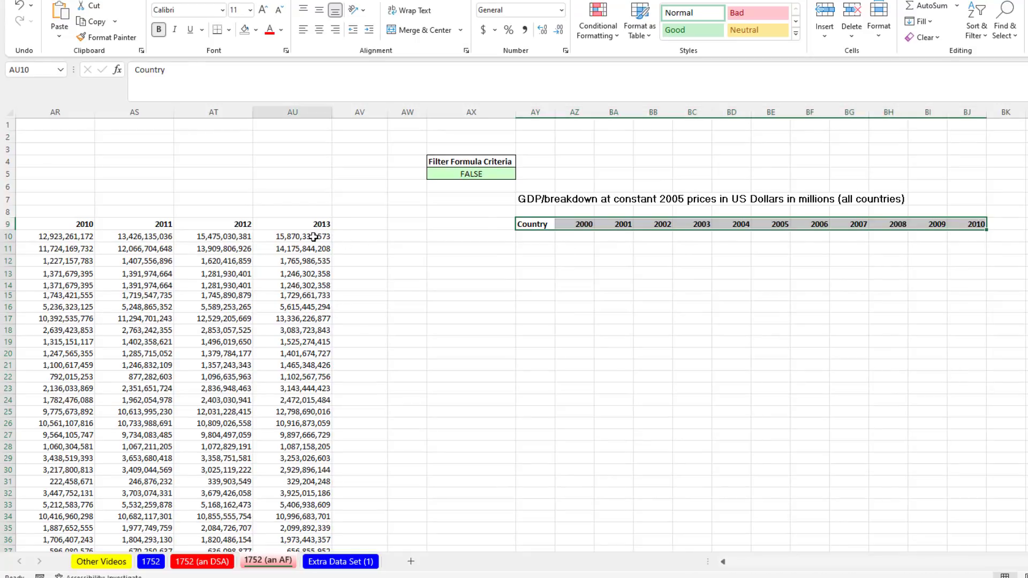
scroll(314, 237, "left", 2)
scroll(79, 228, "left", 10)
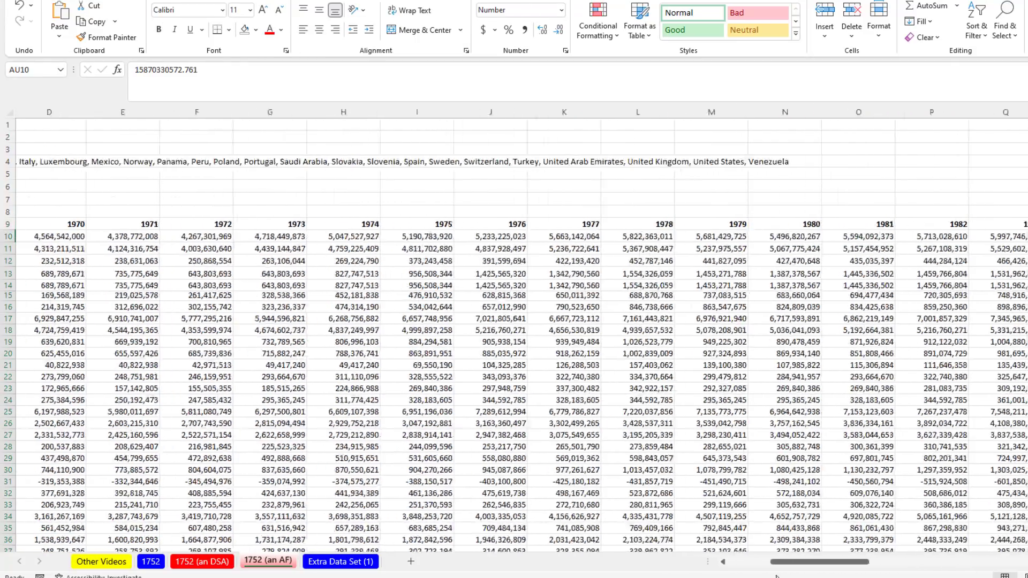
left_click(79, 228)
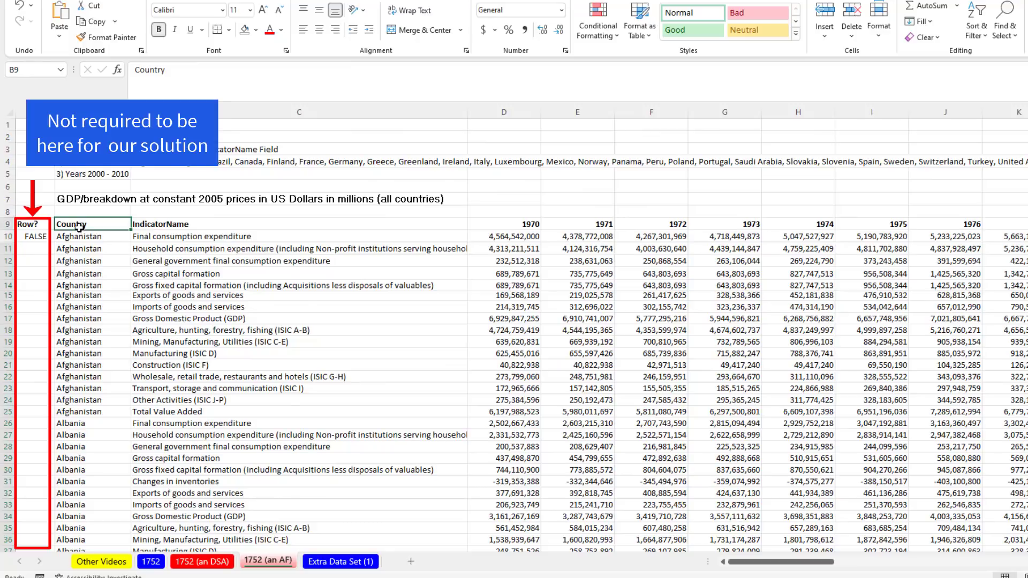
key("ctrl+shift+Down")
key("ctrl+shift+Right")
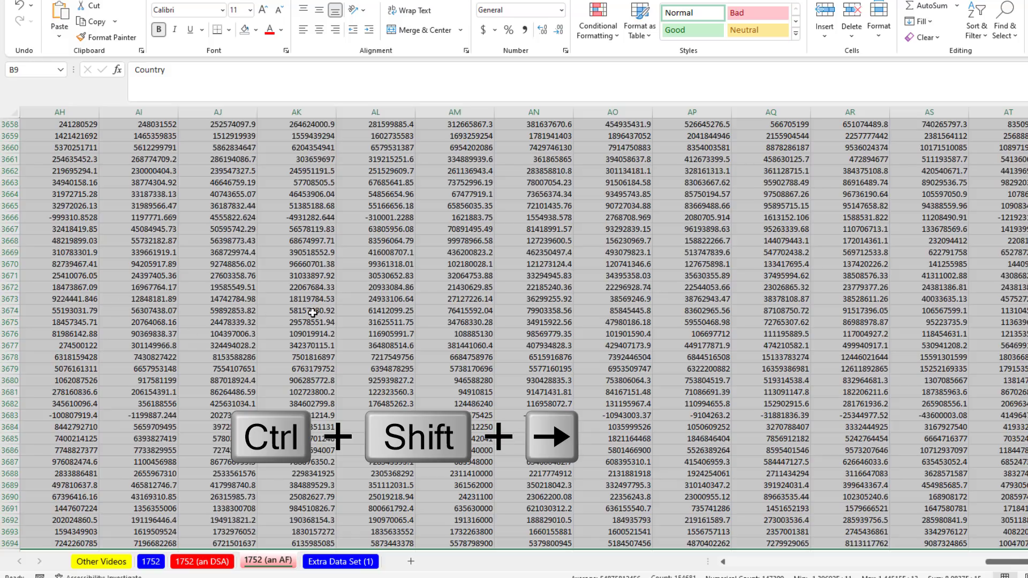
key("ctrl+BackSpace")
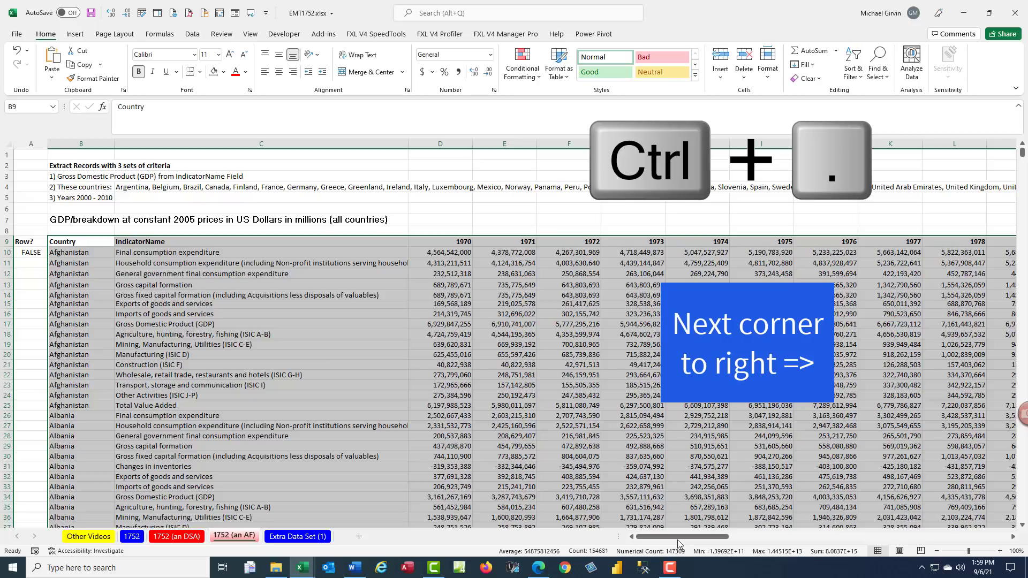
key("ctrl+period")
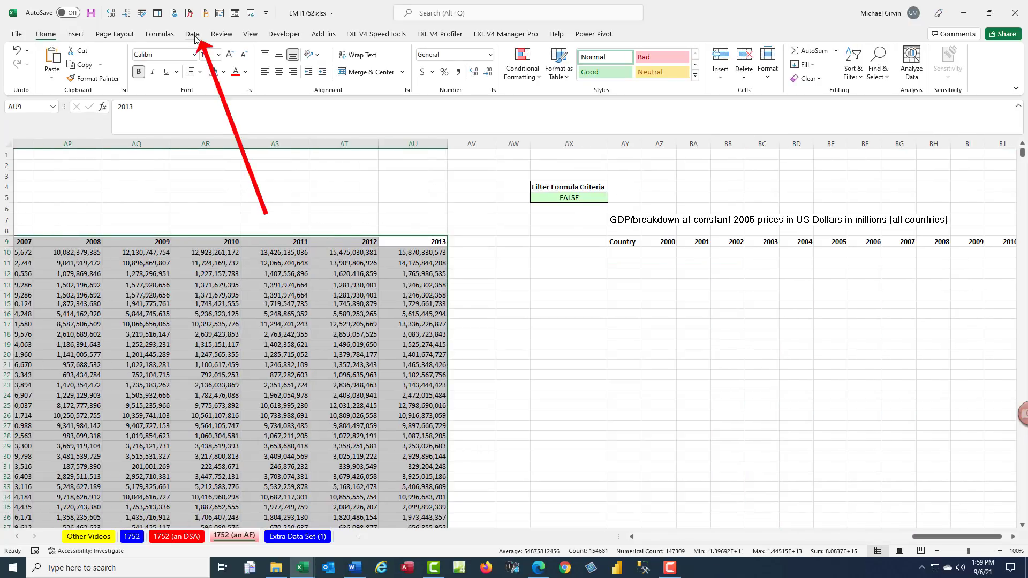
Start an Advanced Filter on the source table that copies to another location, with criteria range AX4:AX5.
left_click(193, 35)
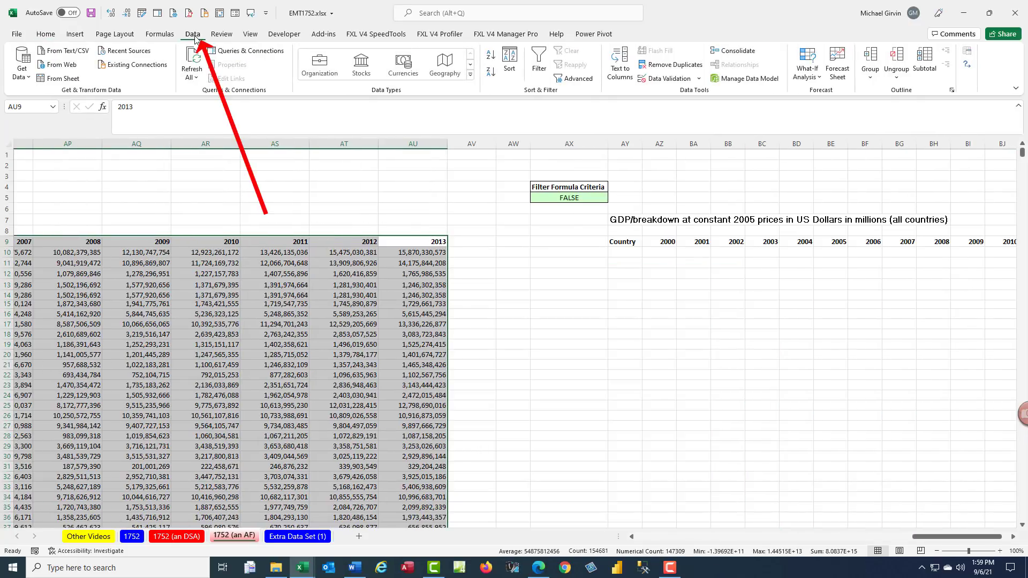
left_click(578, 79)
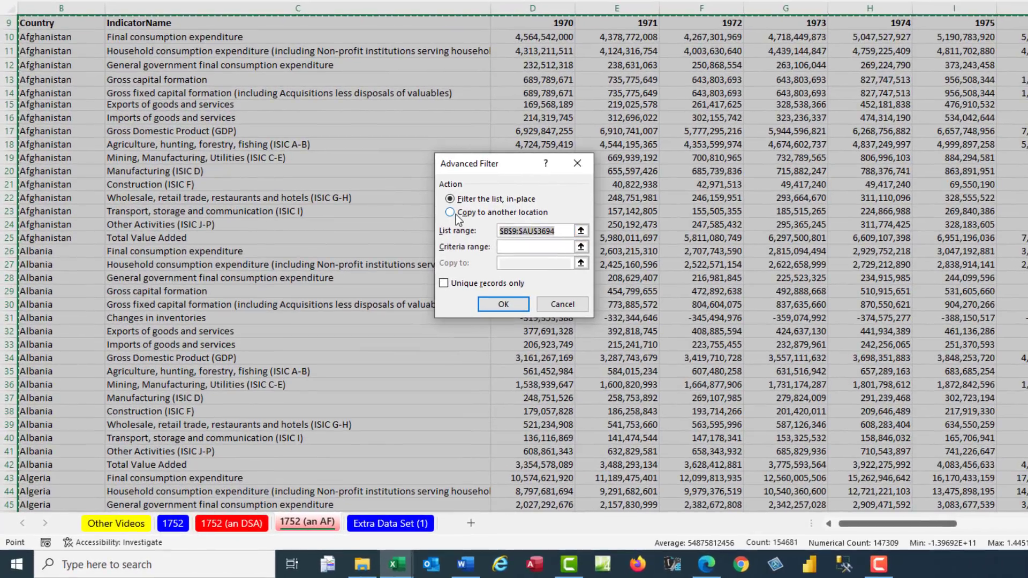
left_click(413, 245)
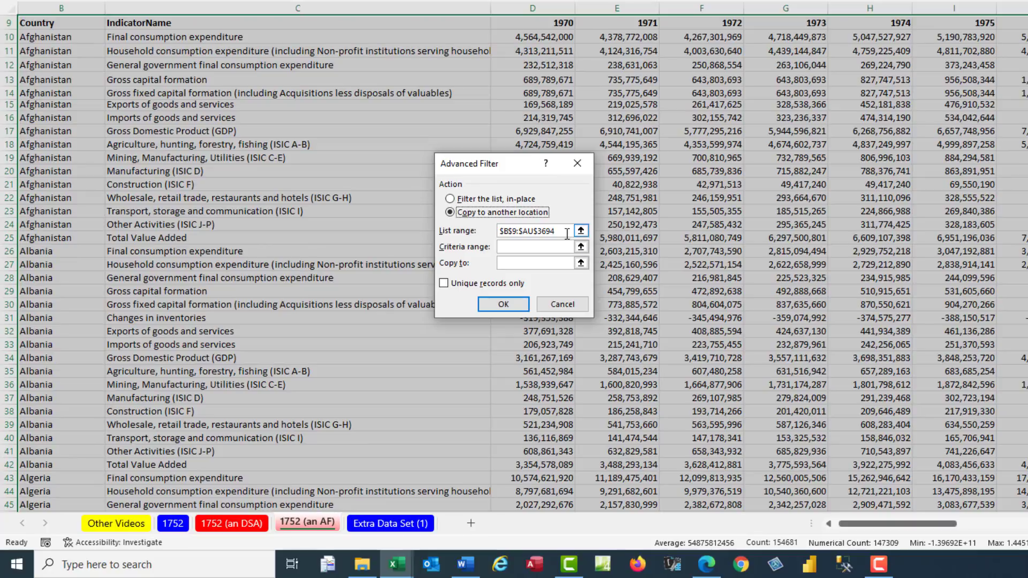
left_click(538, 245)
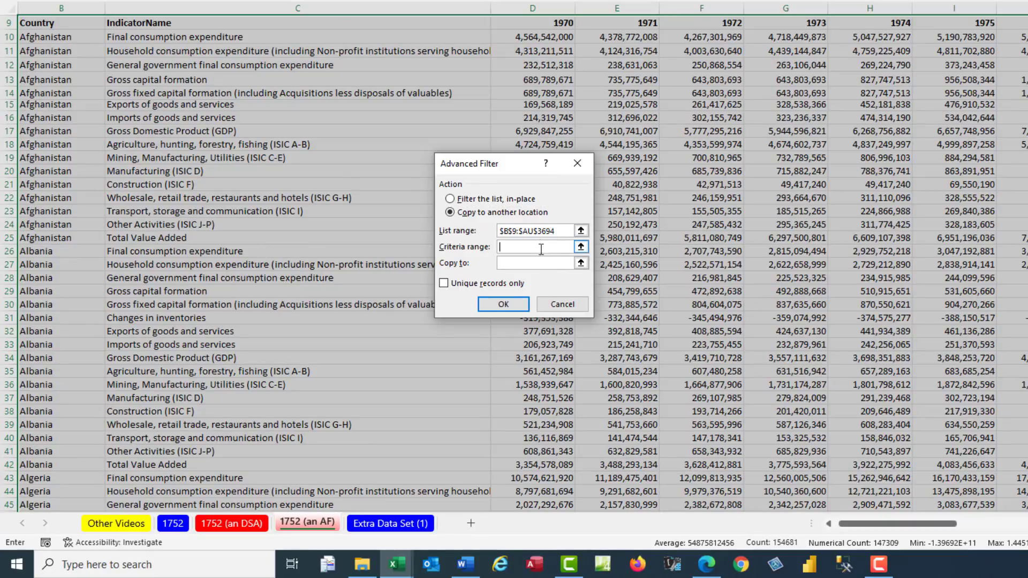
left_click_drag(909, 528, 982, 528)
scroll(674, 113, "up", 3)
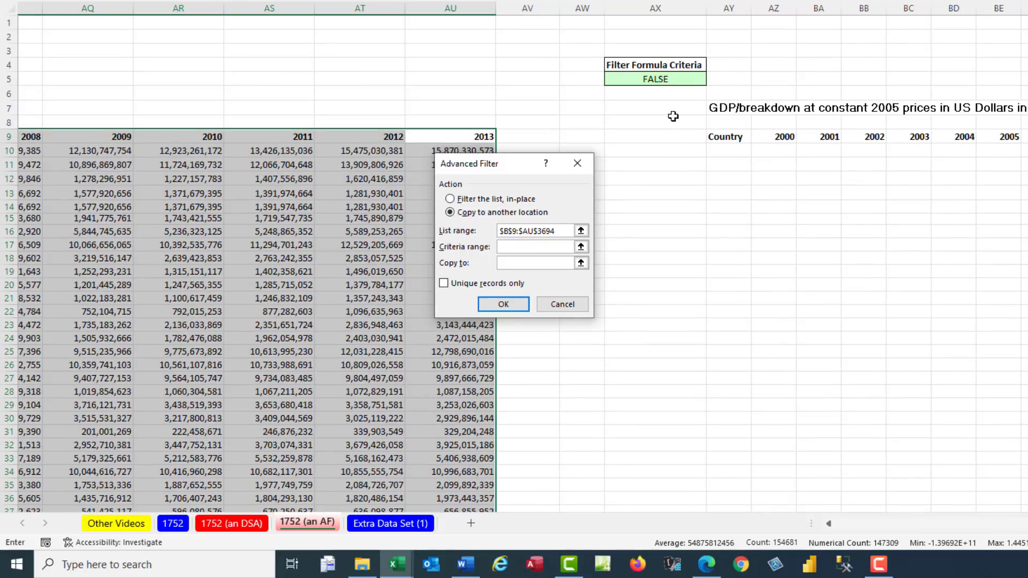
left_click(629, 62)
left_click_drag(629, 62, 634, 82)
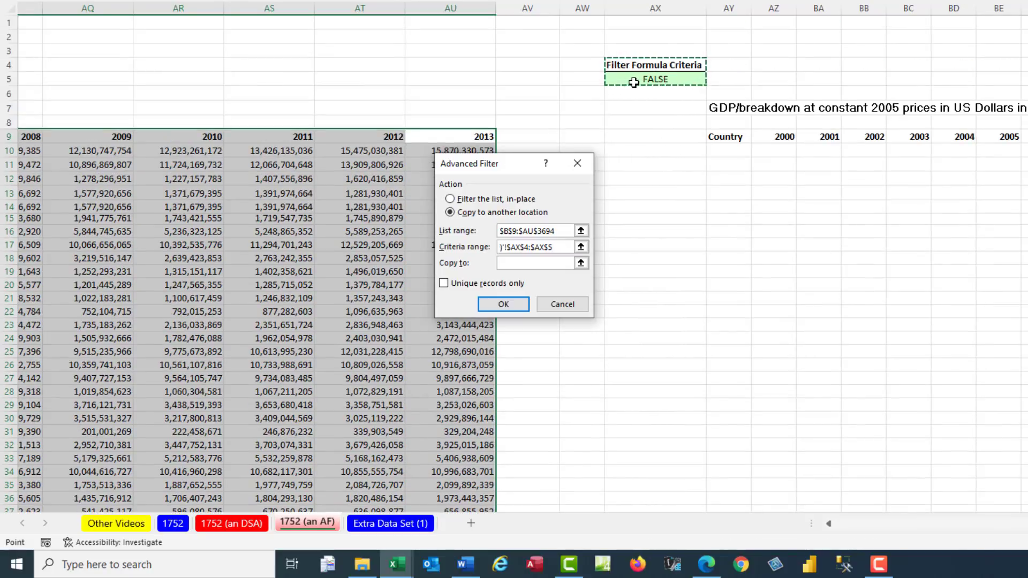
Set the Advanced Filter's copy-to range to the report headers AY9:BJ9 and run the filter.
left_click(530, 264)
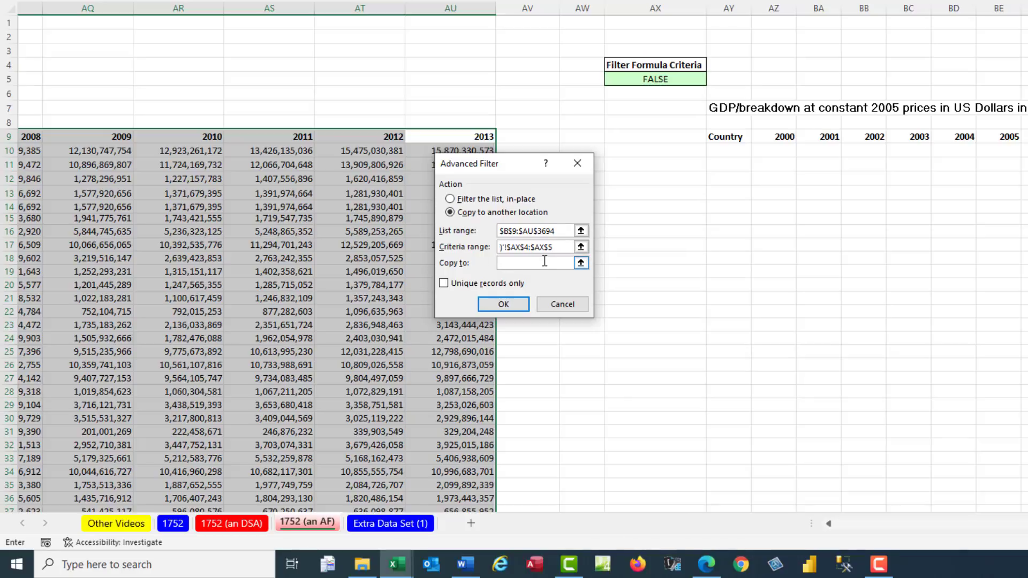
left_click(724, 136)
left_click_drag(724, 135, 1027, 137)
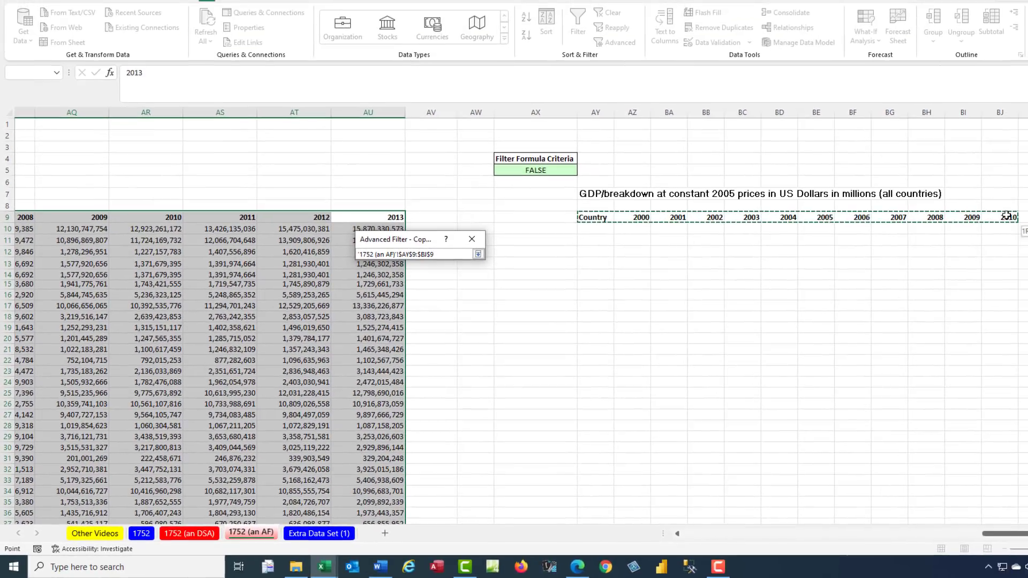
left_click_drag(1007, 216, 1008, 216)
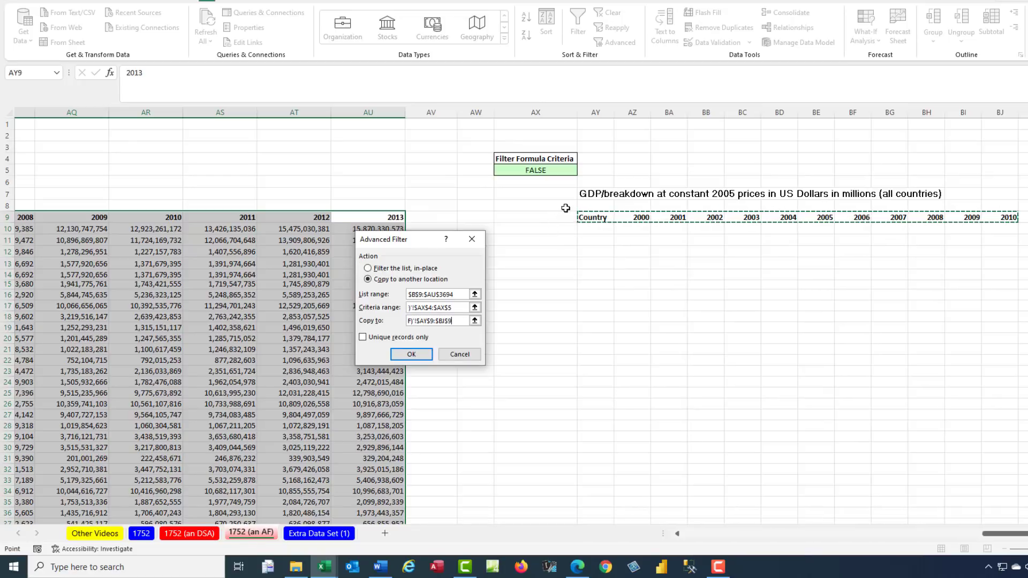
left_click(411, 354)
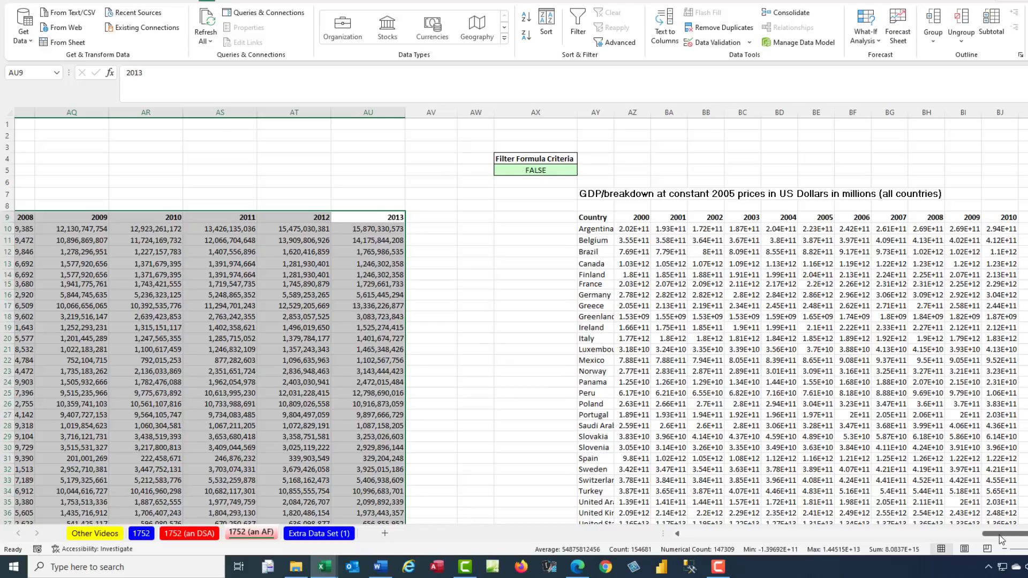
Look over the extracted records and inspect the sheet's defined names in the Name Manager, then close it.
scroll(999, 538, "right", 1)
scroll(998, 538, "right", 4)
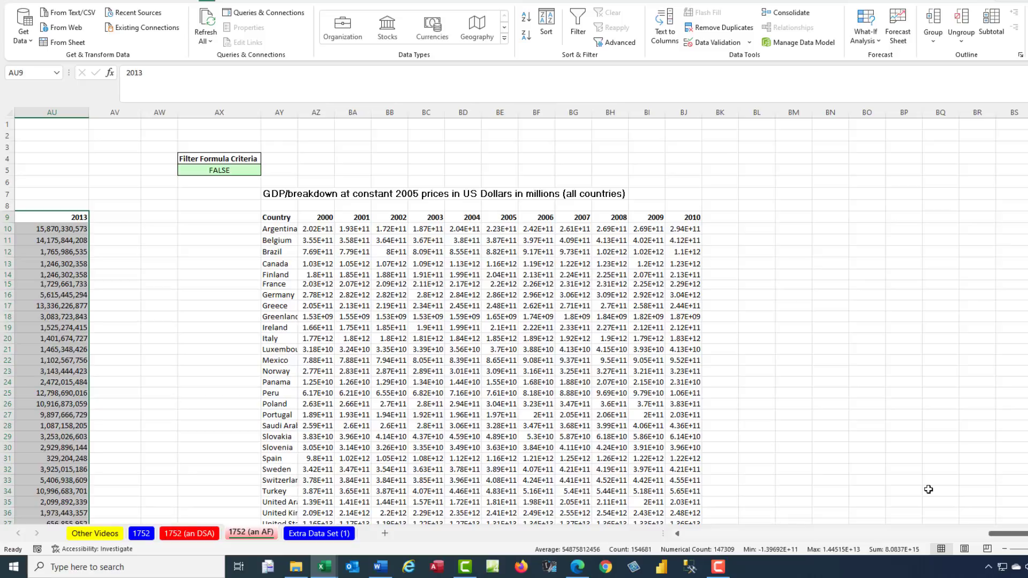
key("ctrl+F3")
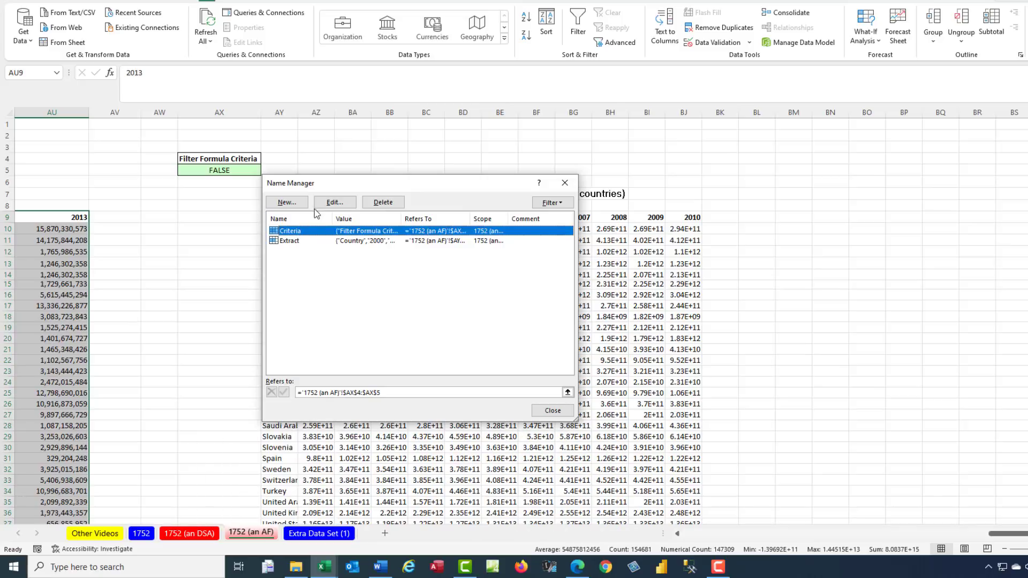
left_click_drag(317, 183, 333, 261)
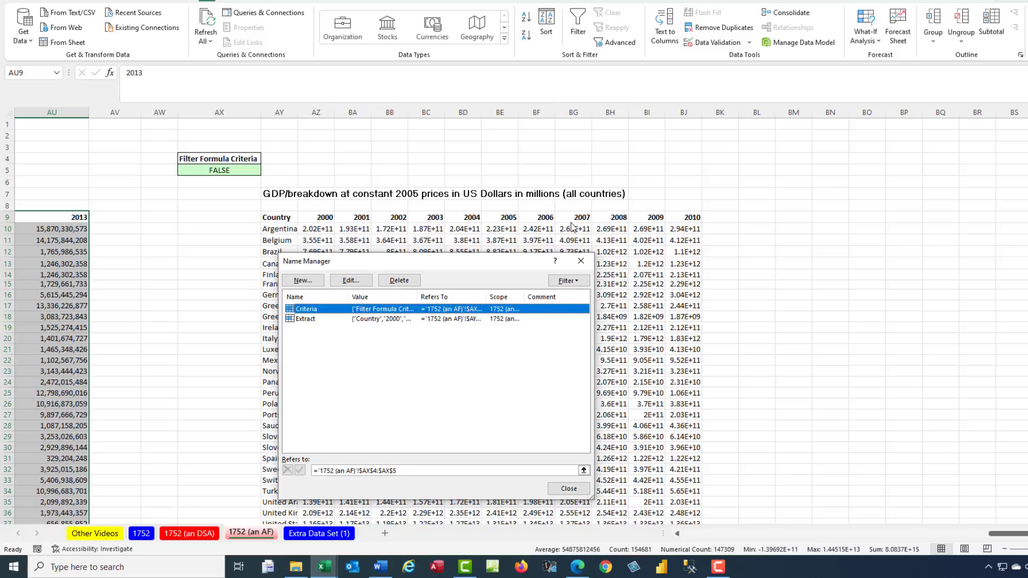
left_click(568, 489)
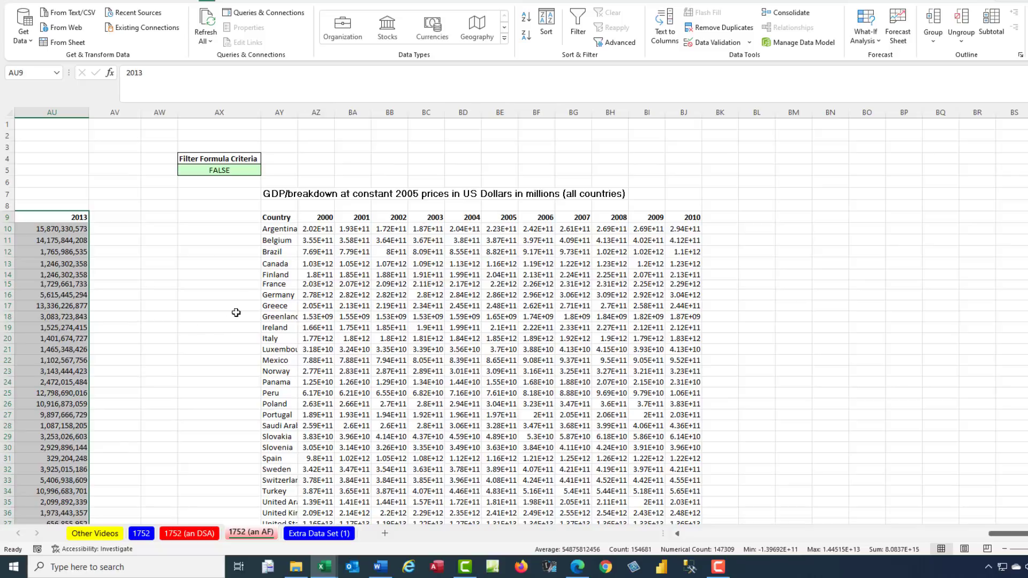
Autofit the width of the year columns AZ:BJ to their contents.
left_click_drag(316, 113, 698, 93)
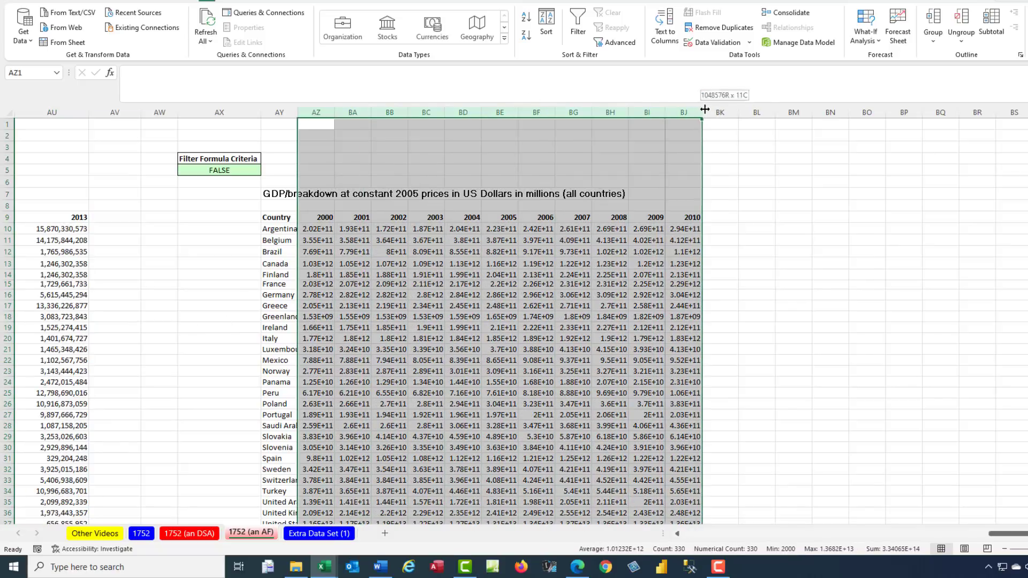
double_click(702, 112)
Apply the custom number format #,###,, to the extracted GDP values in AZ10:BJ38 to show them in millions.
left_click(356, 230)
key("ctrl+shift+Right")
key("ctrl+shift+Down")
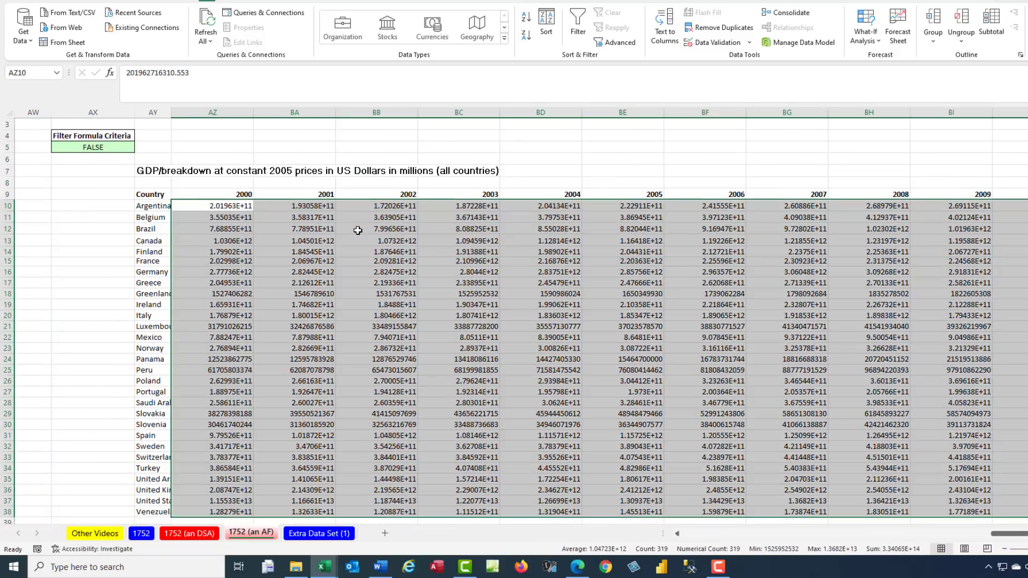
key("ctrl+1")
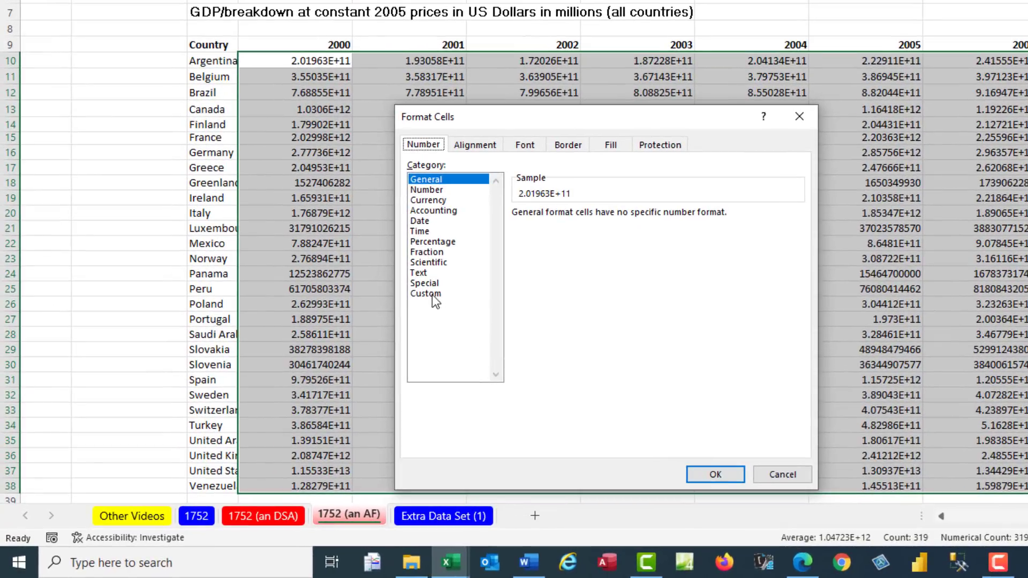
left_click(311, 373)
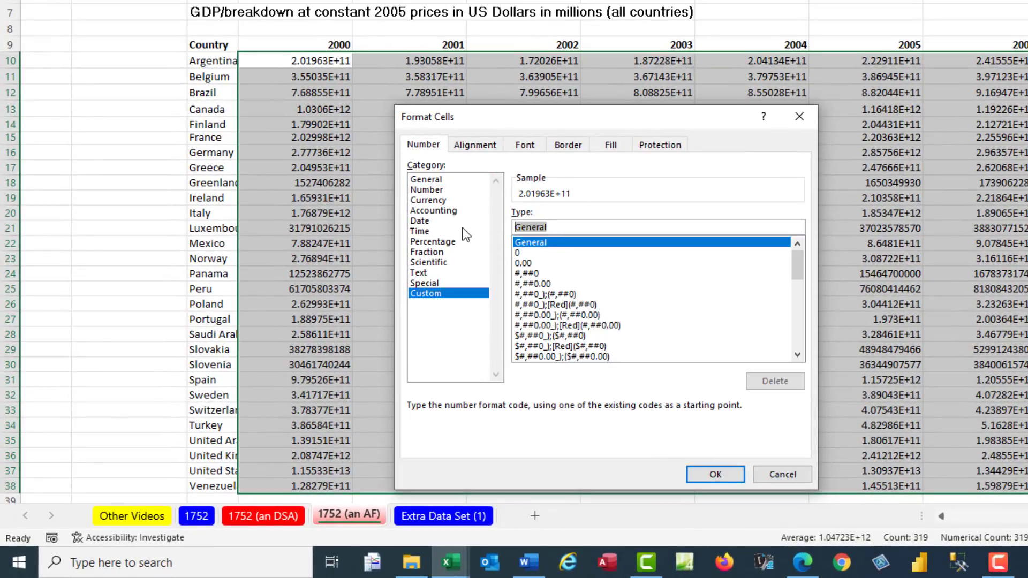
type("#,")
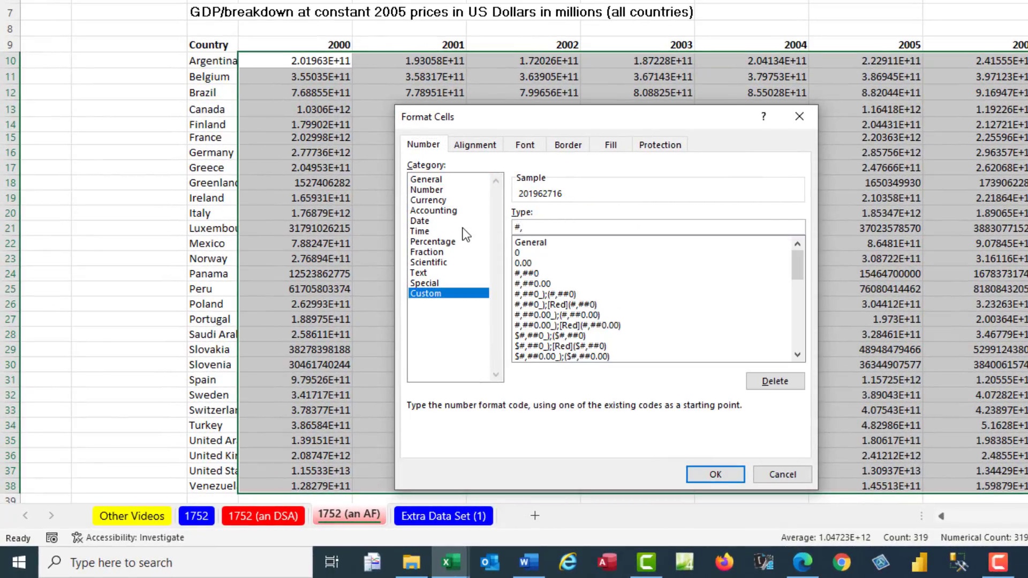
type("###,,")
left_click(712, 475)
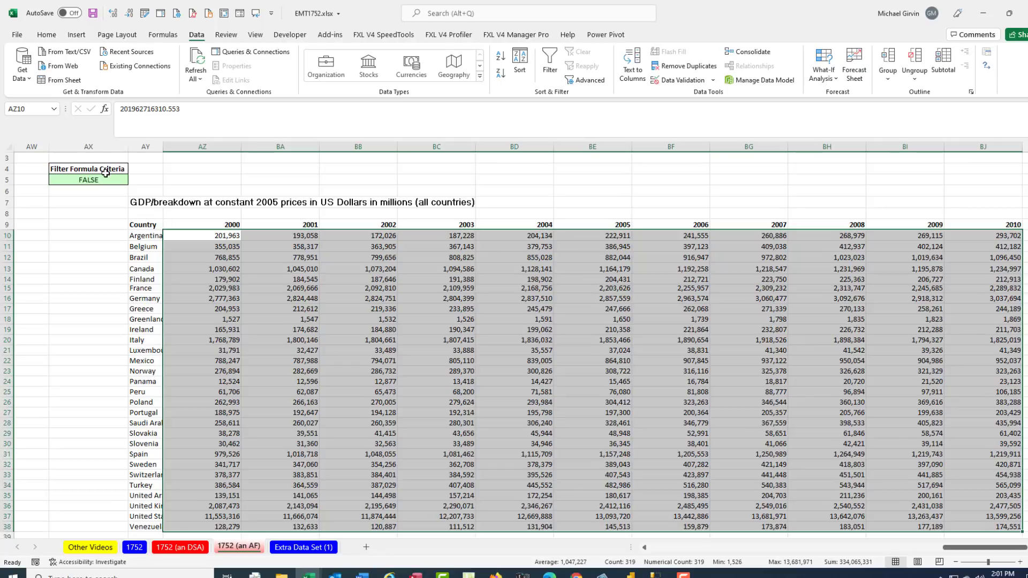
Review the AND criteria formula in AX5, then examine the nested FILTER formula on the 1752 sheet.
double_click(106, 182)
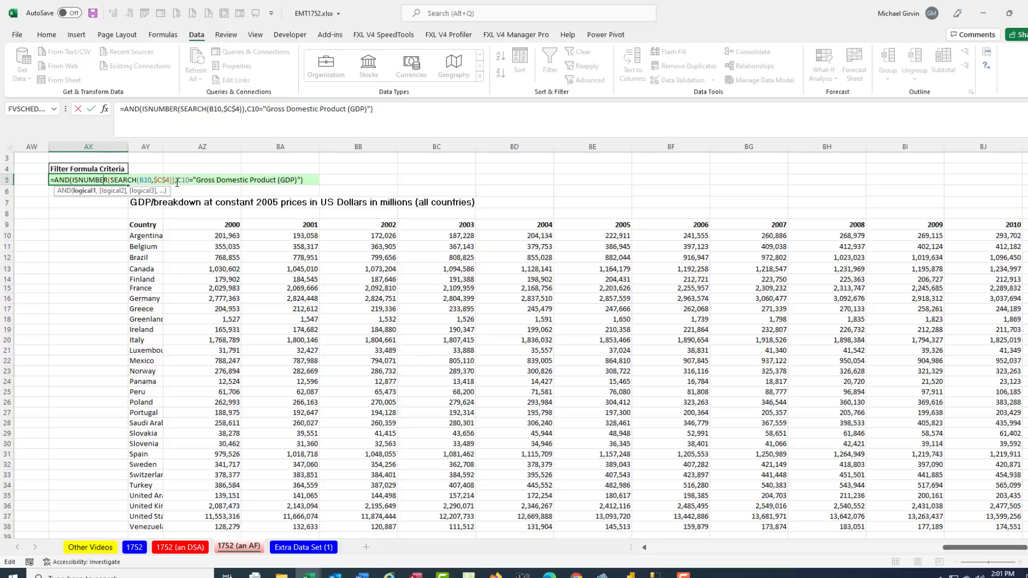
key("Escape")
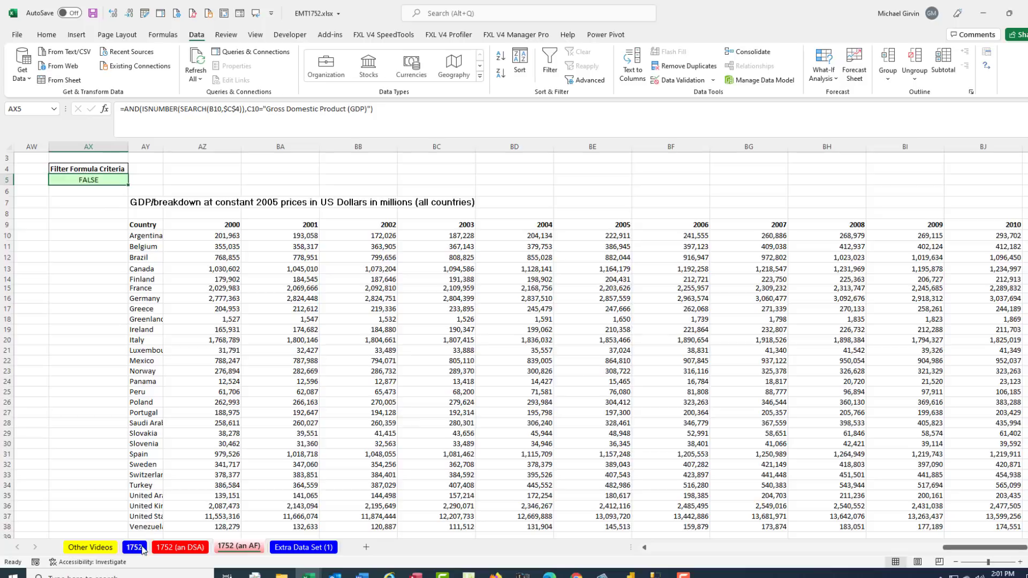
left_click(134, 547)
key("F2")
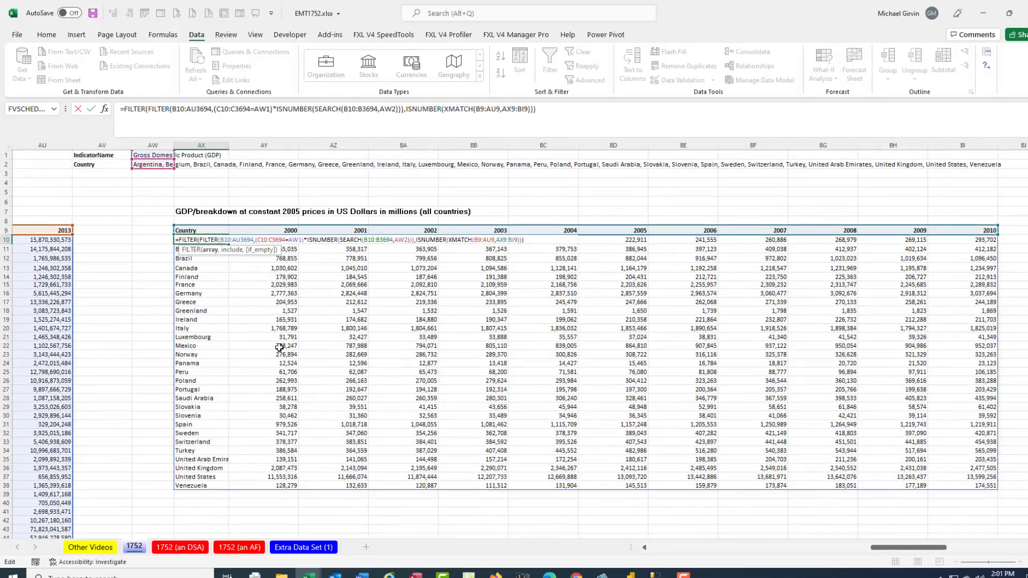